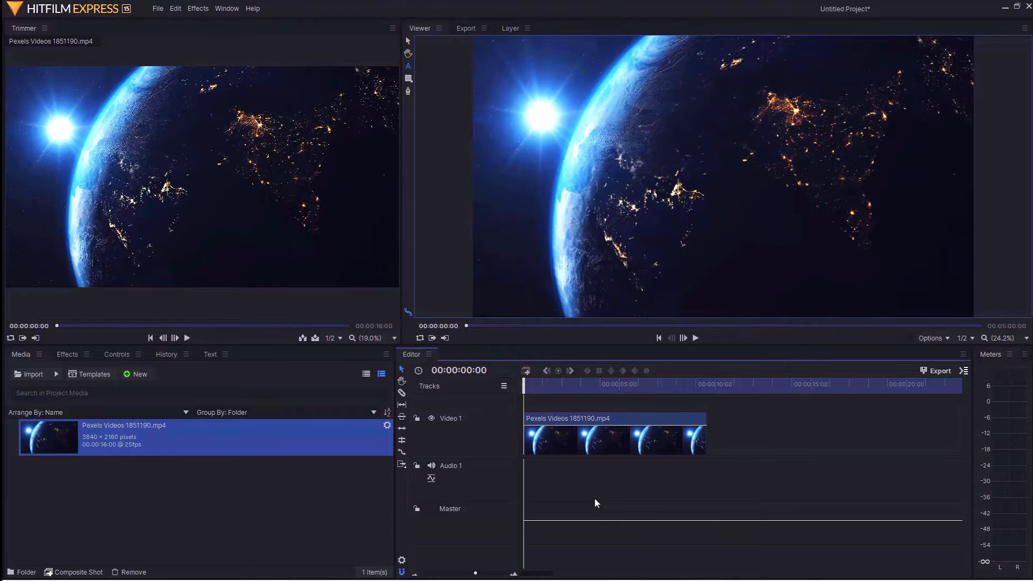
- Preview the opening seconds of the earth clip and return the playhead to the start
left_click(650, 346)
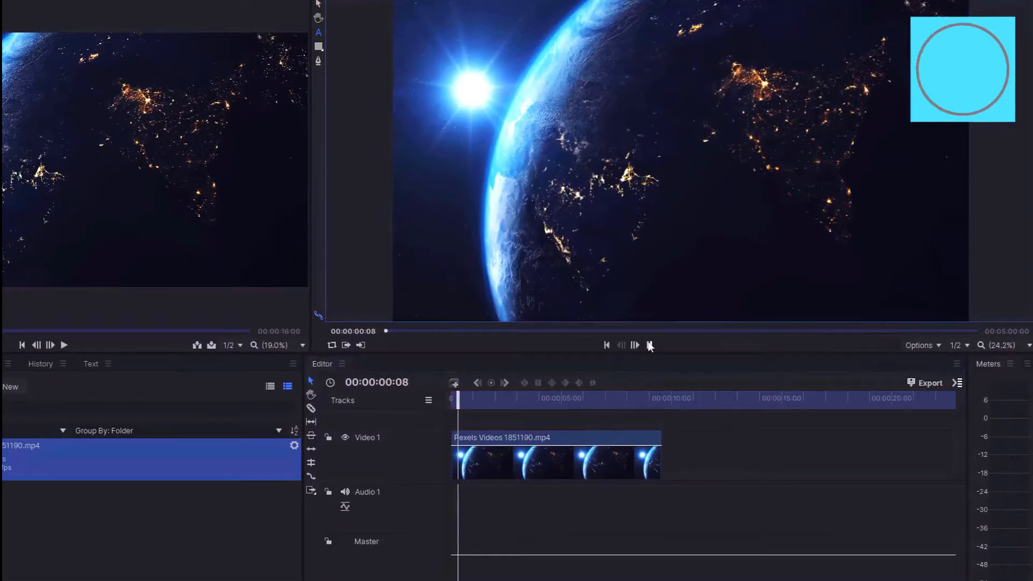
left_click(650, 346)
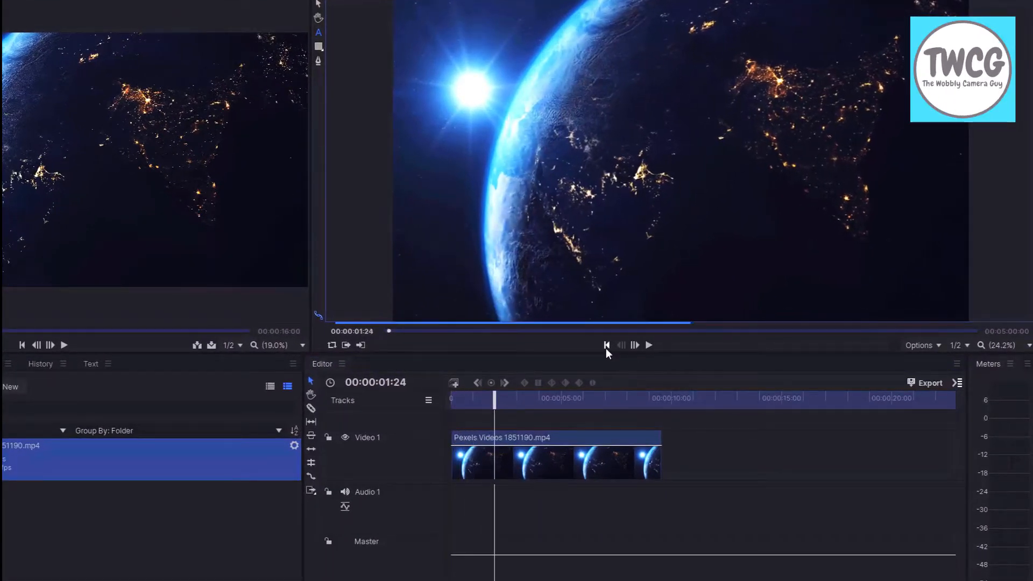
left_click(606, 348)
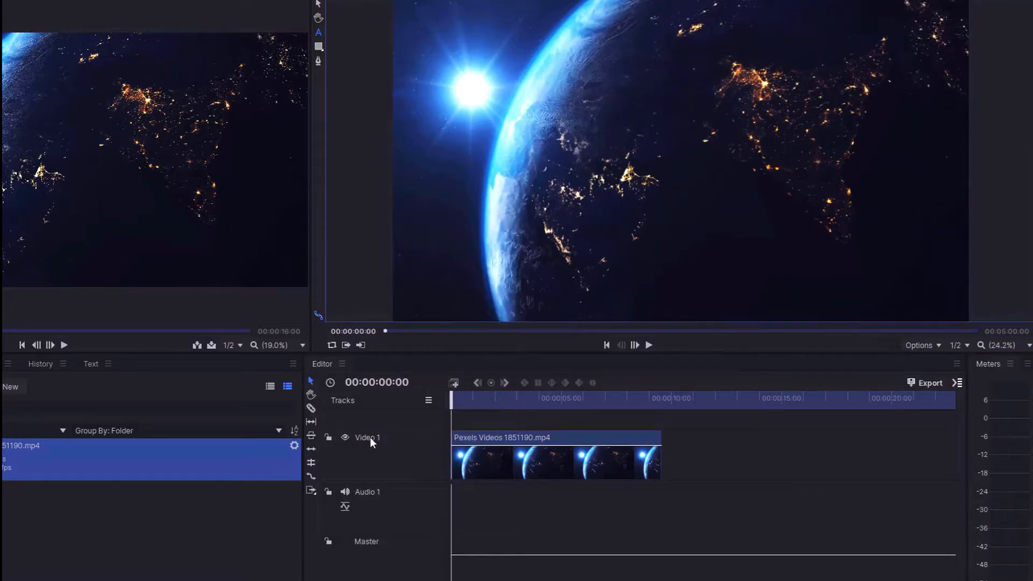
- Insert two new video tracks above Video 1
right_click(370, 437)
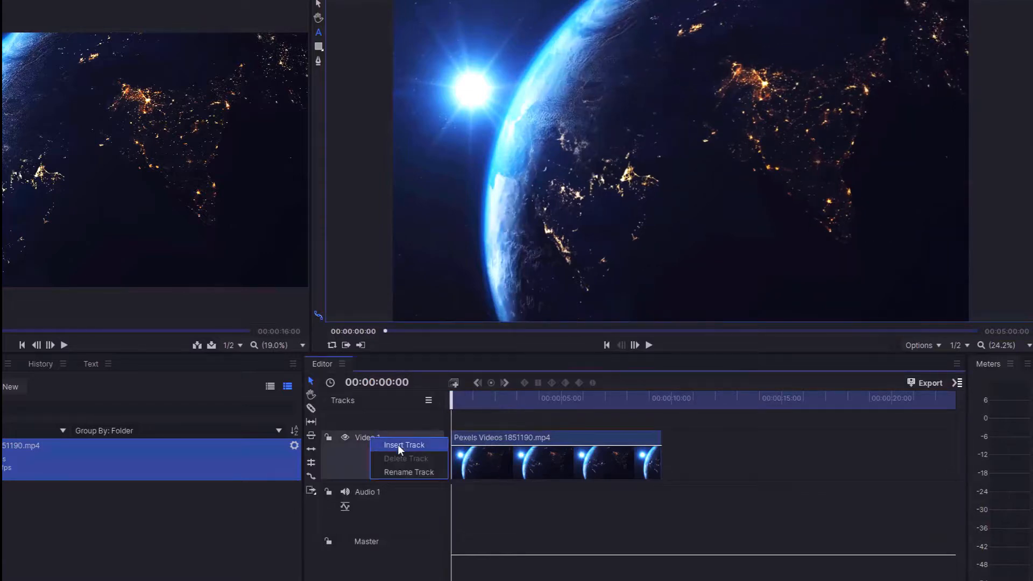
left_click(399, 444)
right_click(374, 417)
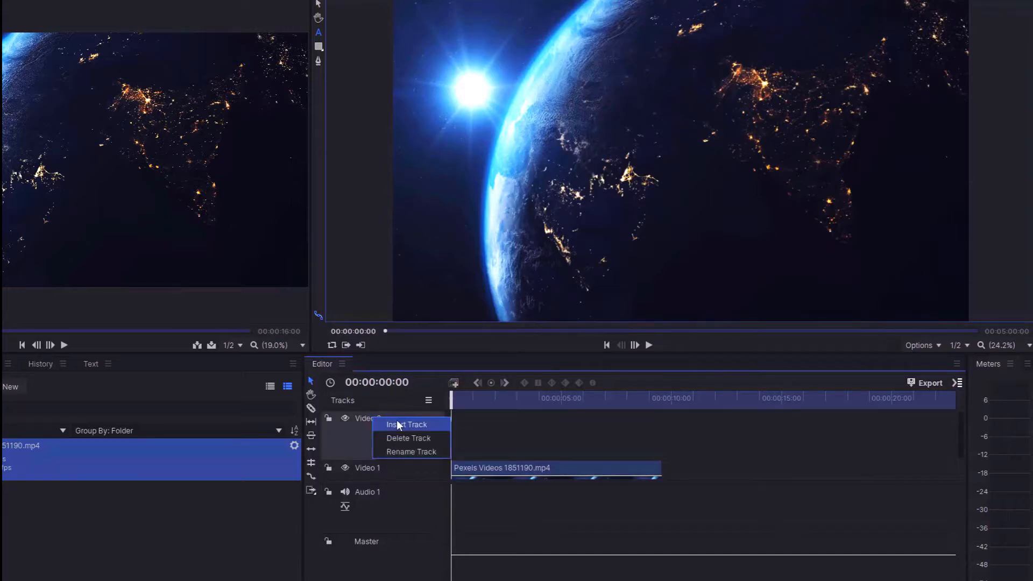
left_click(397, 421)
key("ctrl+z")
key("ctrl+z")
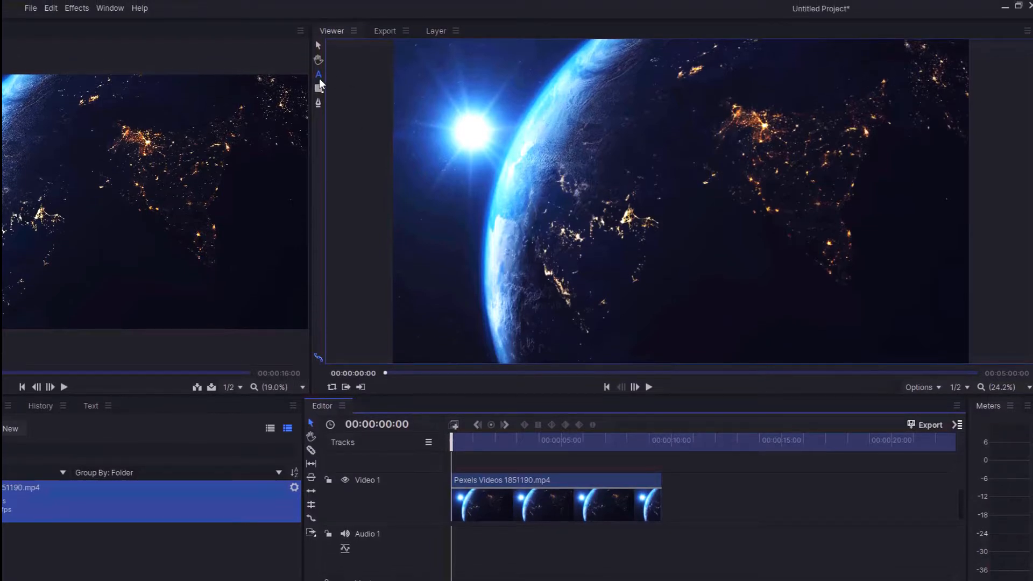
- Draw a text box across the lower right of the earth image and enter "The Planet Earth"
left_click(319, 79)
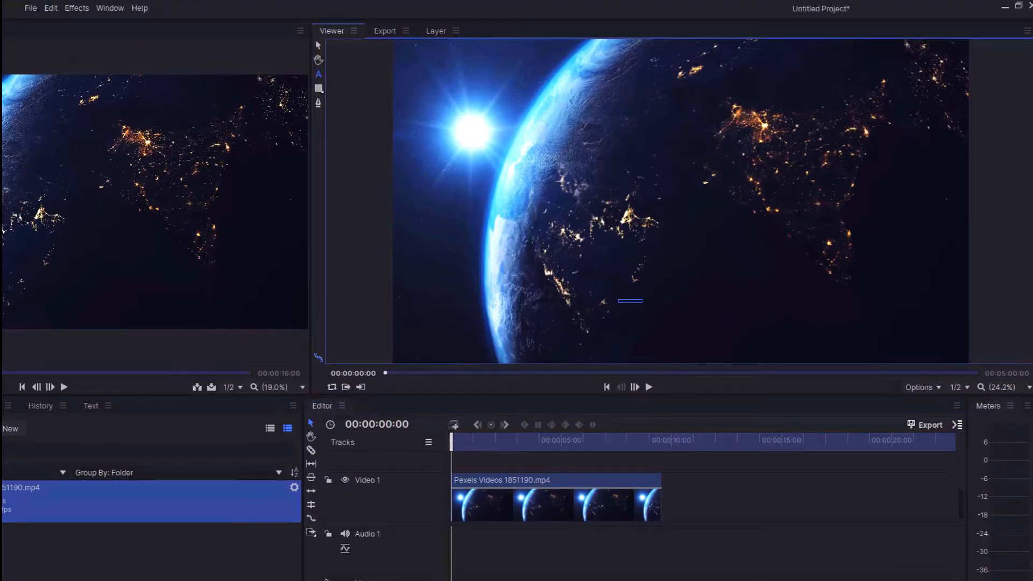
left_click_drag(643, 302, 946, 345)
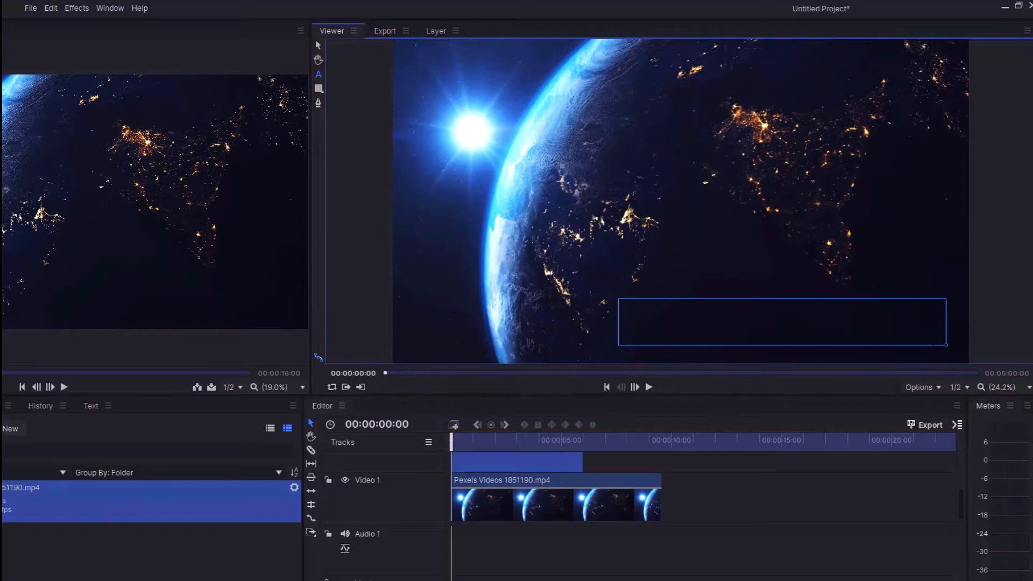
type("The ")
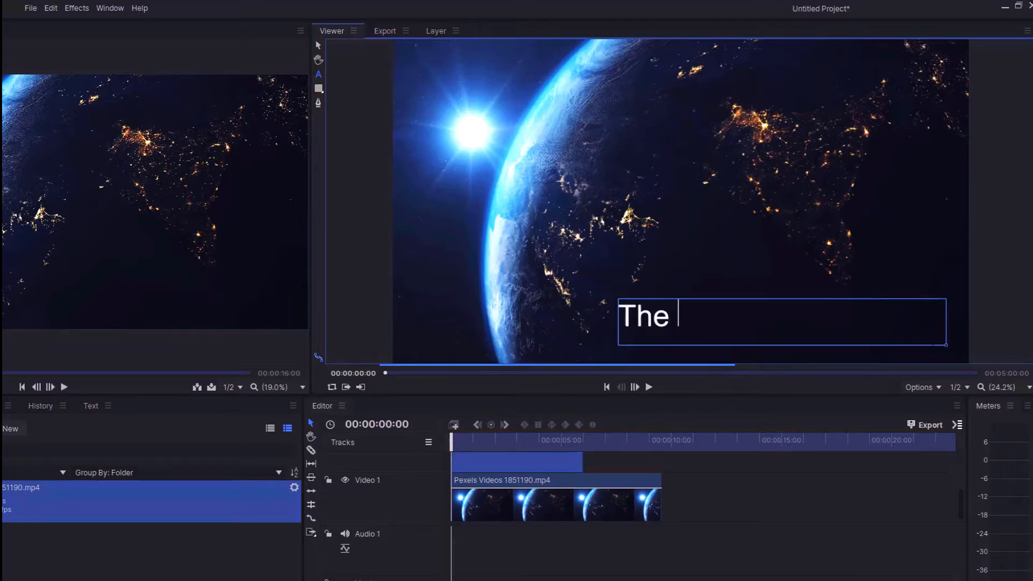
type("Planet ")
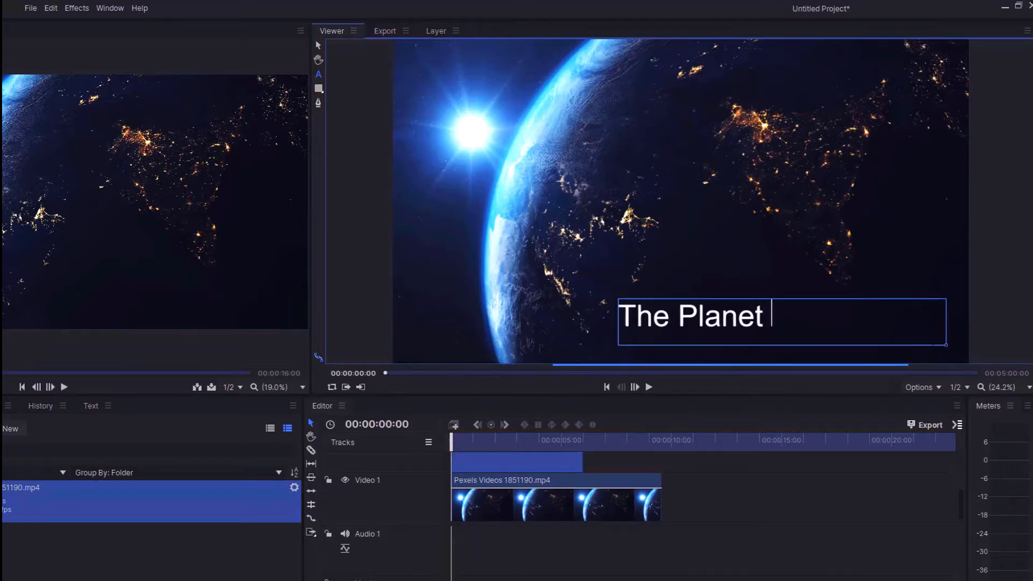
type("Earth")
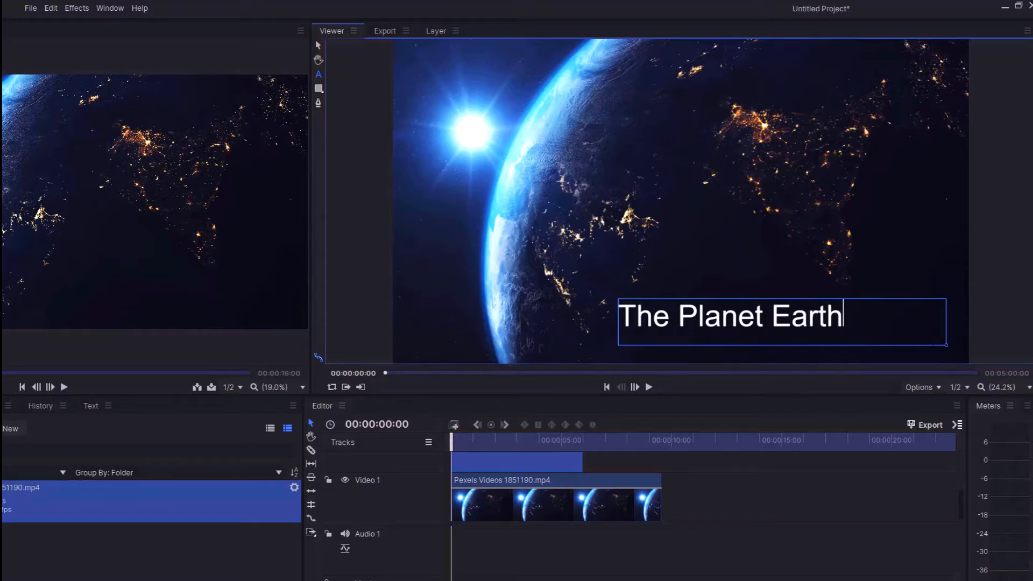
- Copy the text clip from Video 2 onto Video 3 and shift the copy to start at about 7 seconds
scroll(763, 484, "up", 3)
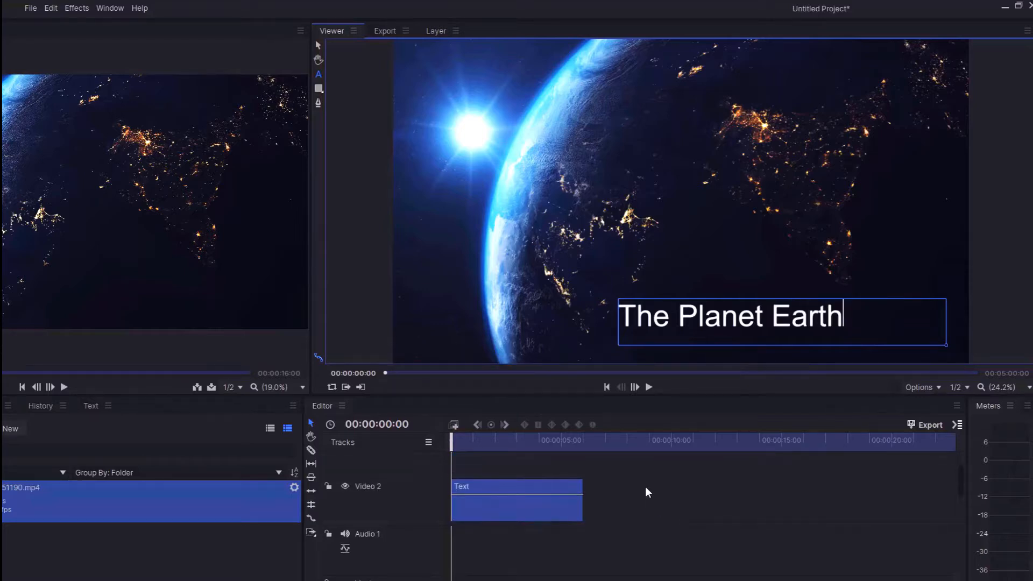
right_click(499, 502)
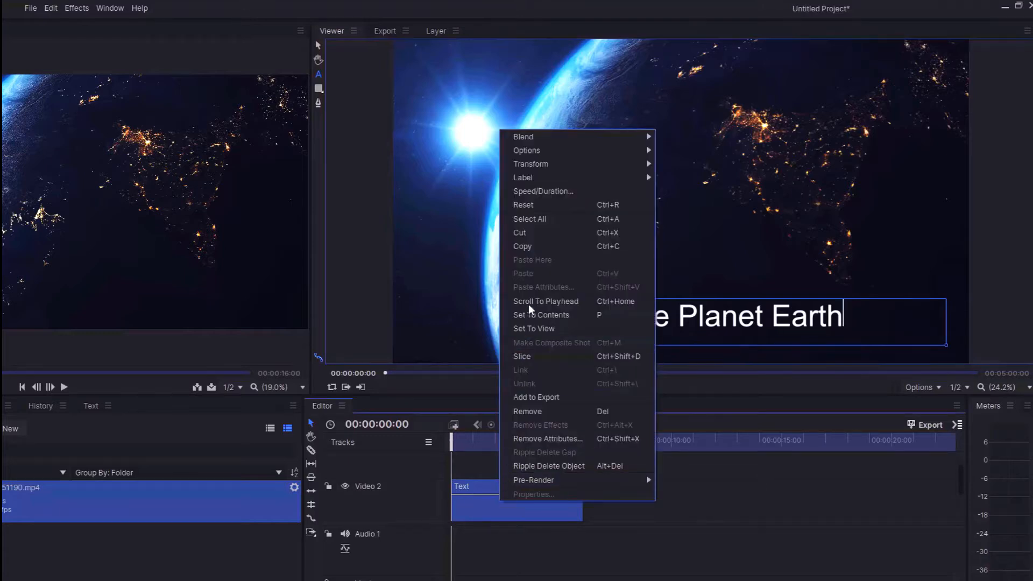
left_click(535, 250)
scroll(497, 464, "up", 1)
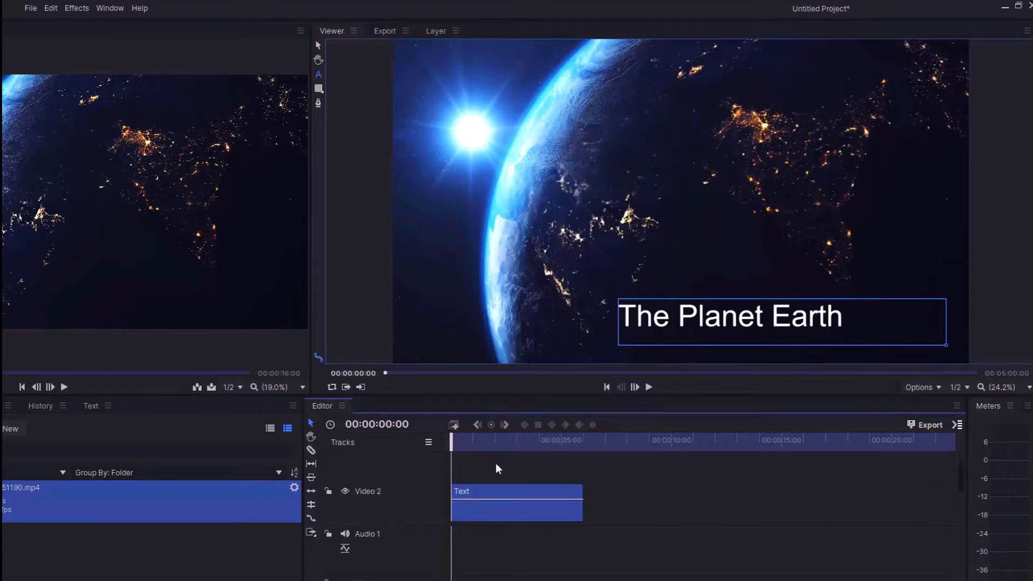
scroll(479, 468, "up", 3)
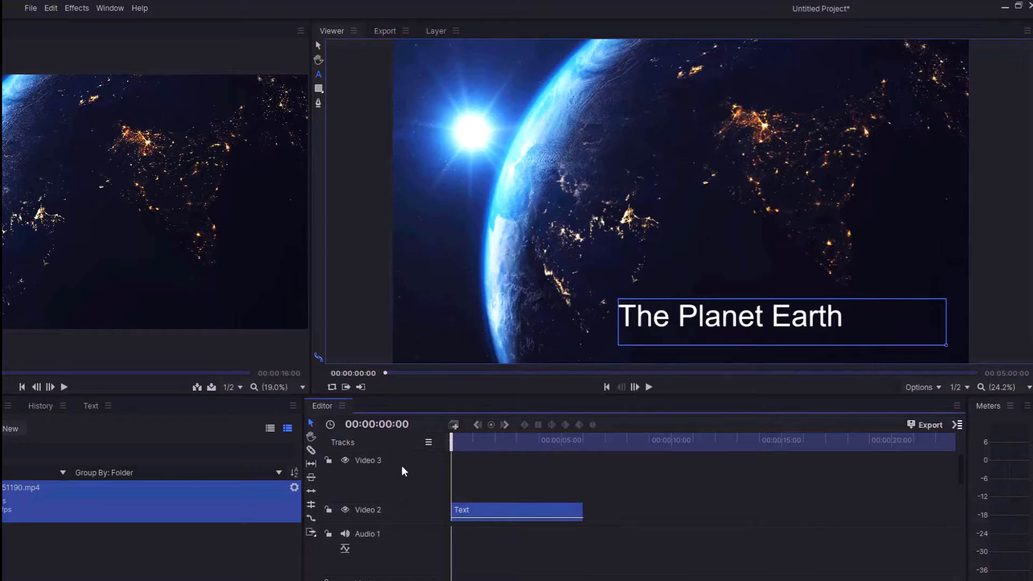
right_click(474, 472)
left_click(537, 243)
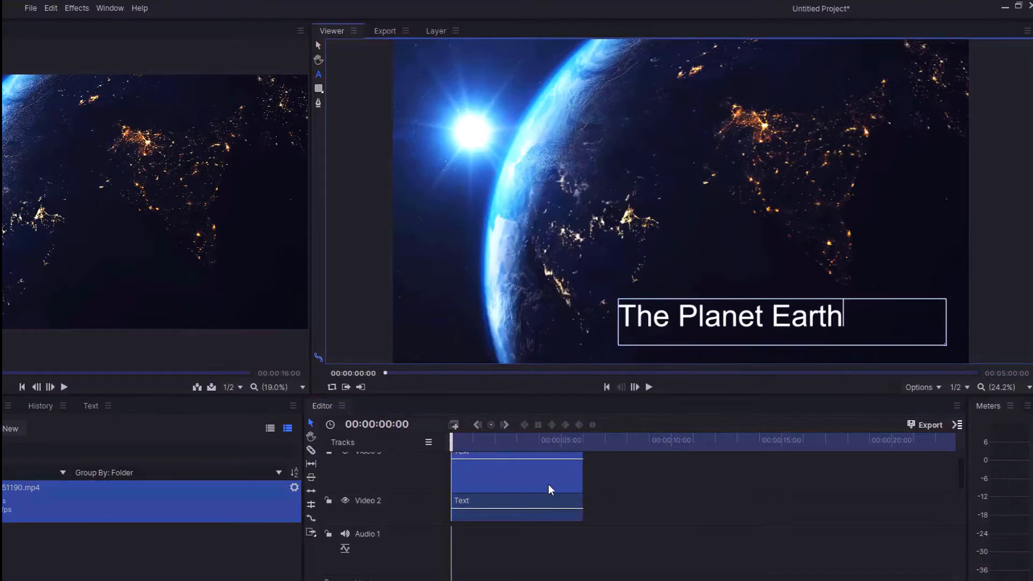
left_click_drag(512, 483, 674, 486)
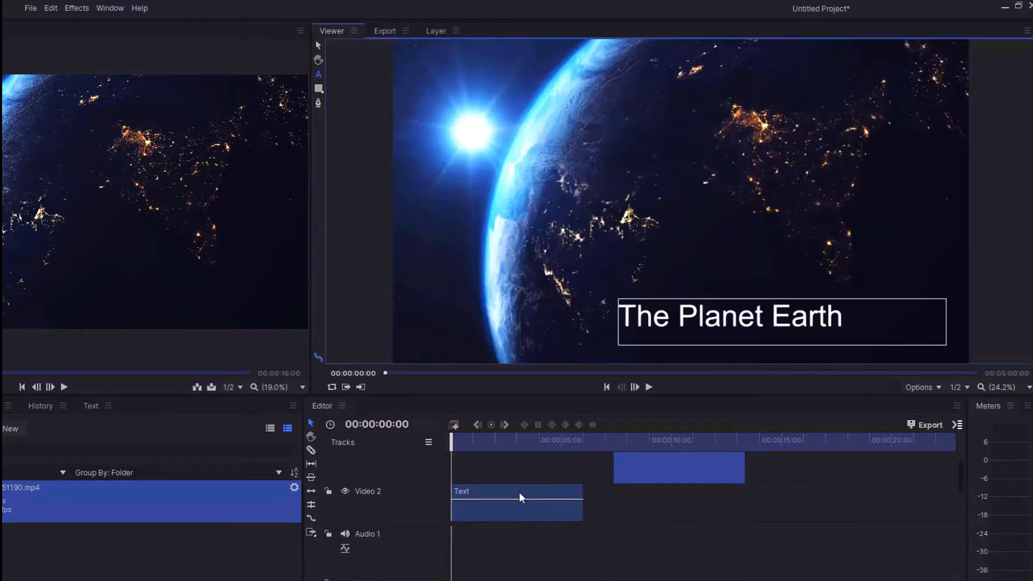
- Trim the end of the text clip on Video 2 to about 2 seconds
scroll(501, 499, "down", 1)
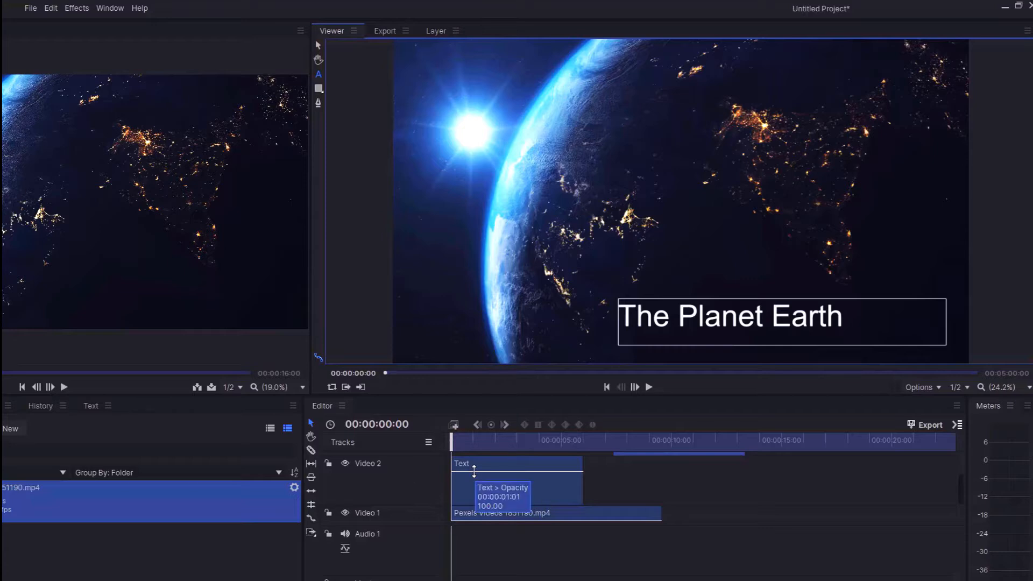
left_click(496, 437)
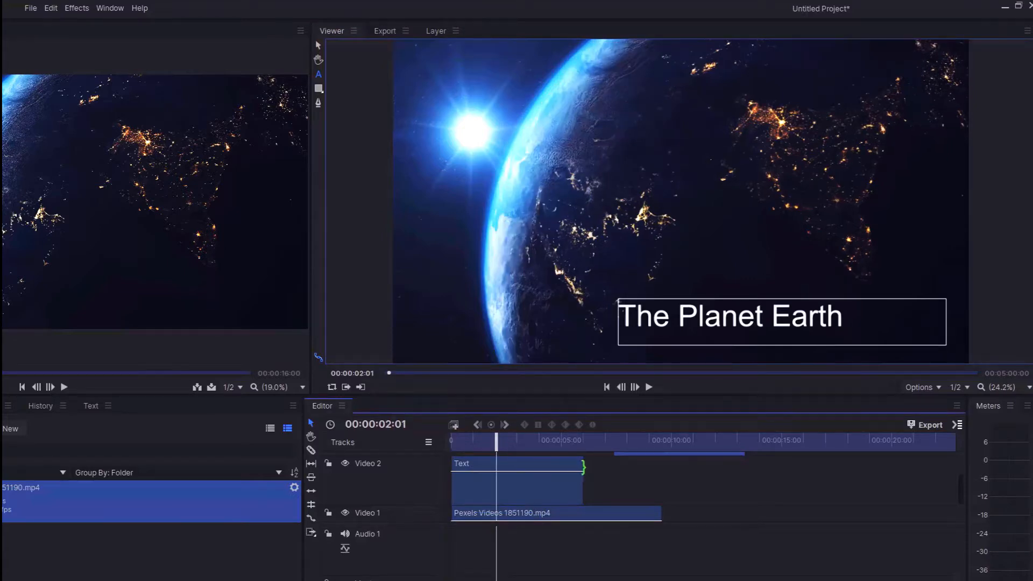
left_click_drag(580, 473, 439, 449)
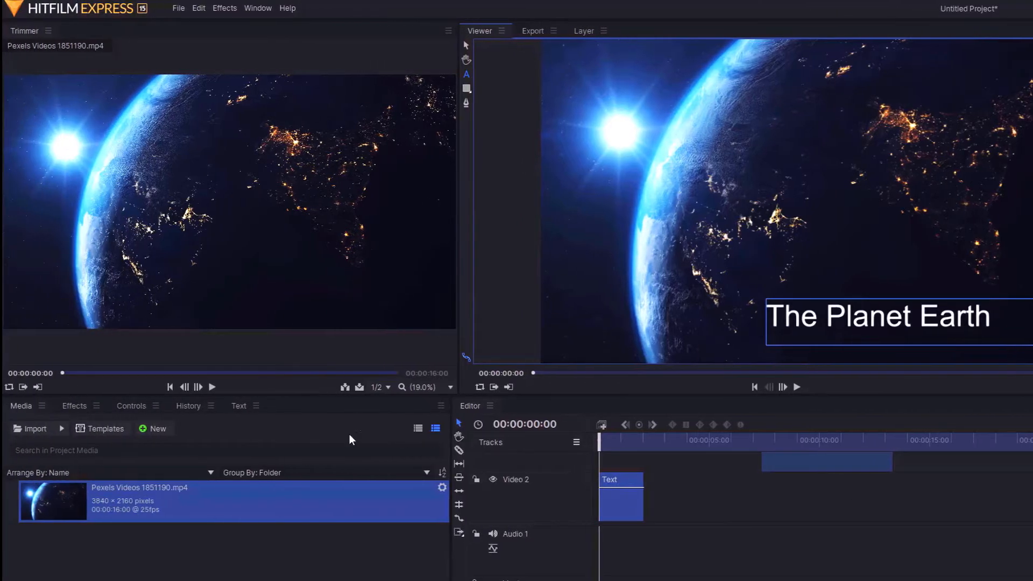
- Apply the Insect Vision effect to the shortened text clip on Video 2 and slightly narrow its settings area
left_click(75, 406)
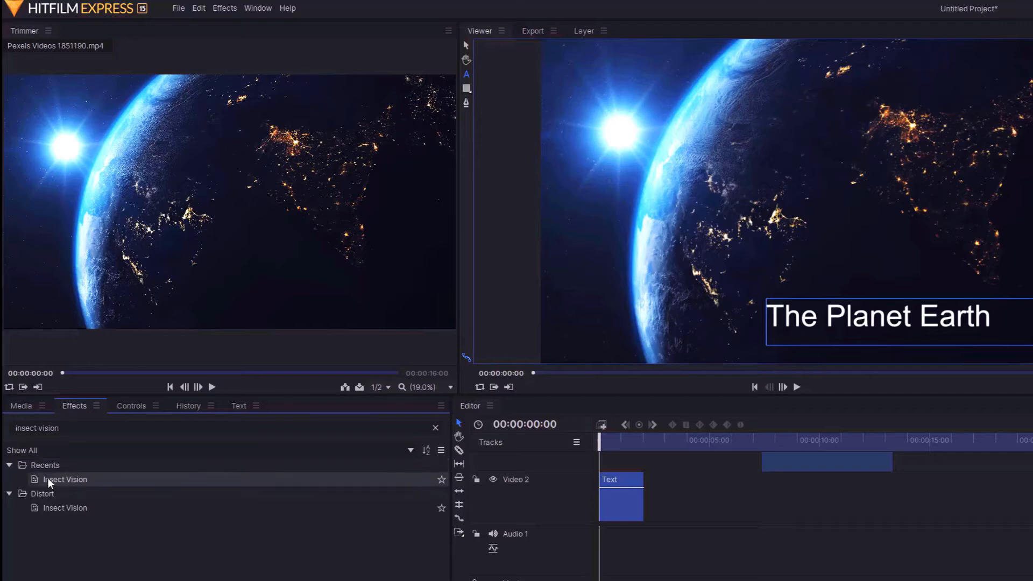
left_click_drag(47, 478, 631, 489)
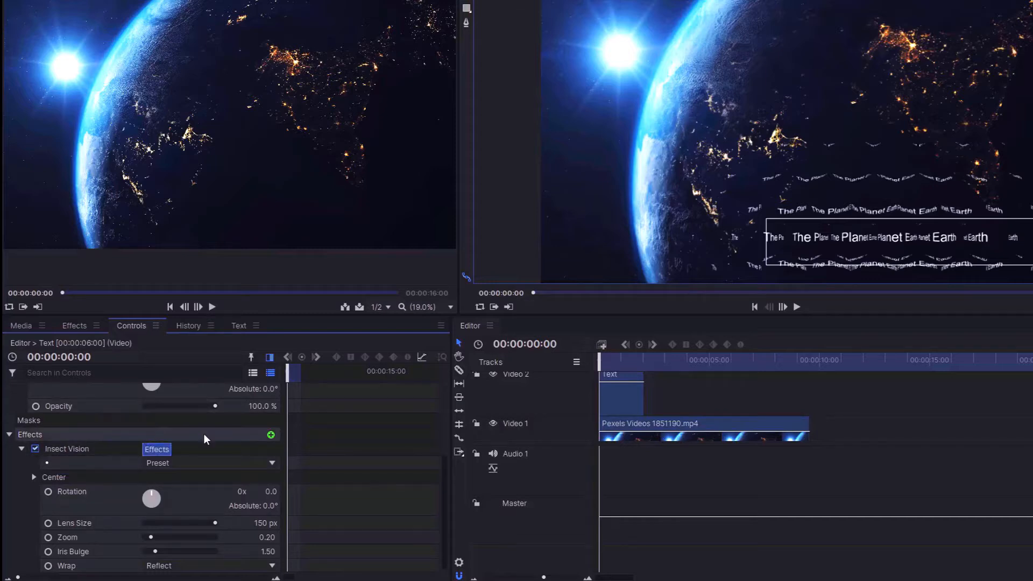
mouse_move(450, 405)
left_mouse_down()
mouse_move(530, 408)
mouse_move(432, 409)
left_mouse_up()
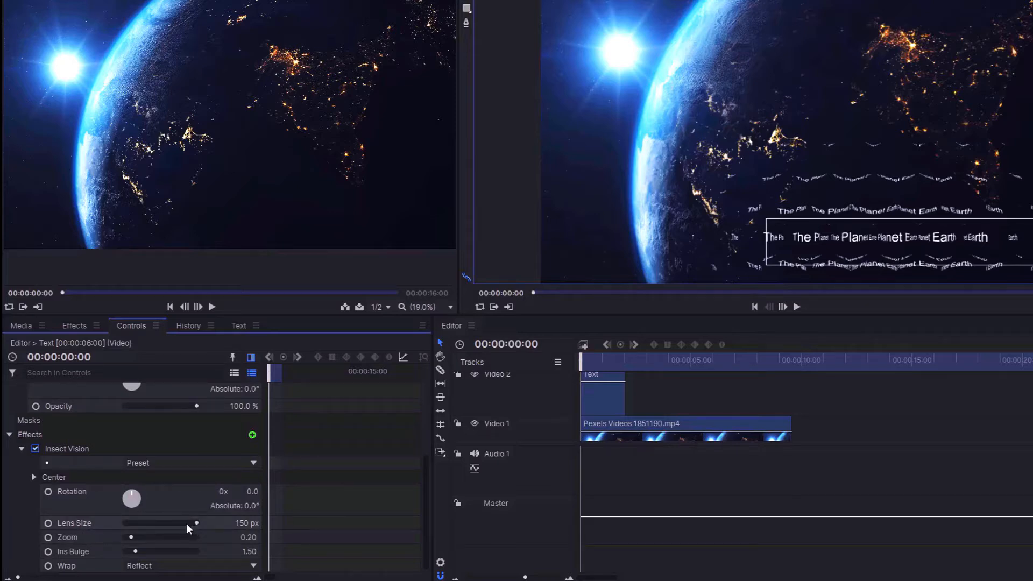
- Set Insect Vision's Lens Size to 5 px and Zoom to 0.01, keyframing both at 00:00:00:00
left_click_drag(186, 523, 34, 541)
left_click(131, 541)
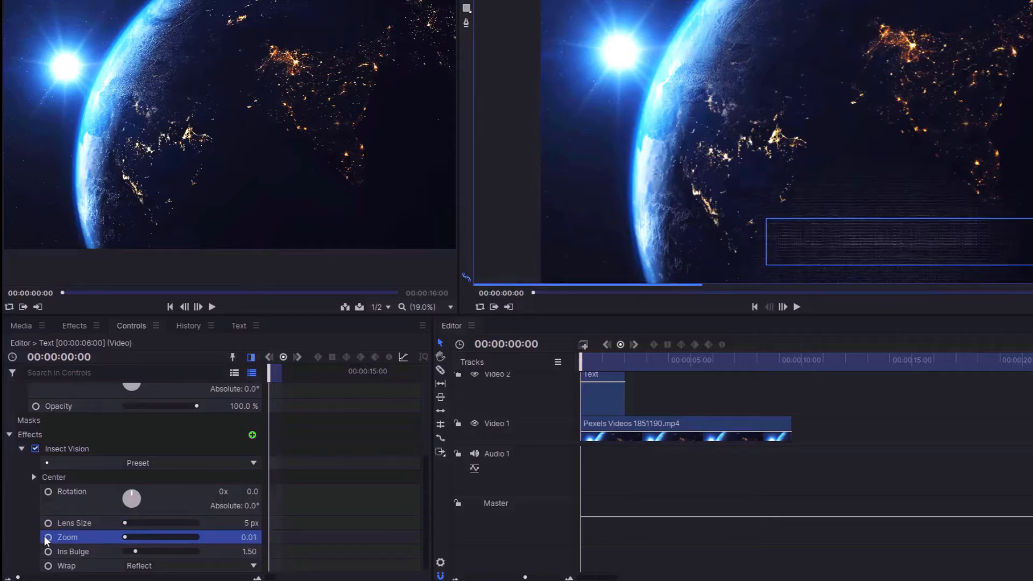
left_click(48, 537)
left_click(48, 523)
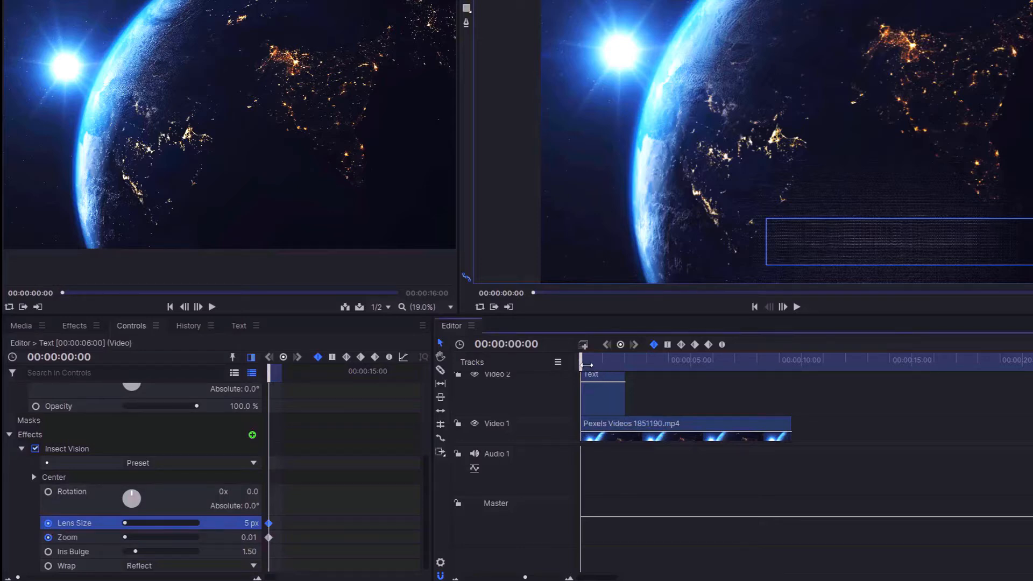
- At 00:00:01:23, keyframe Insect Vision's Lens Size at 100 px and Zoom at 2.00
left_click_drag(586, 365, 628, 374)
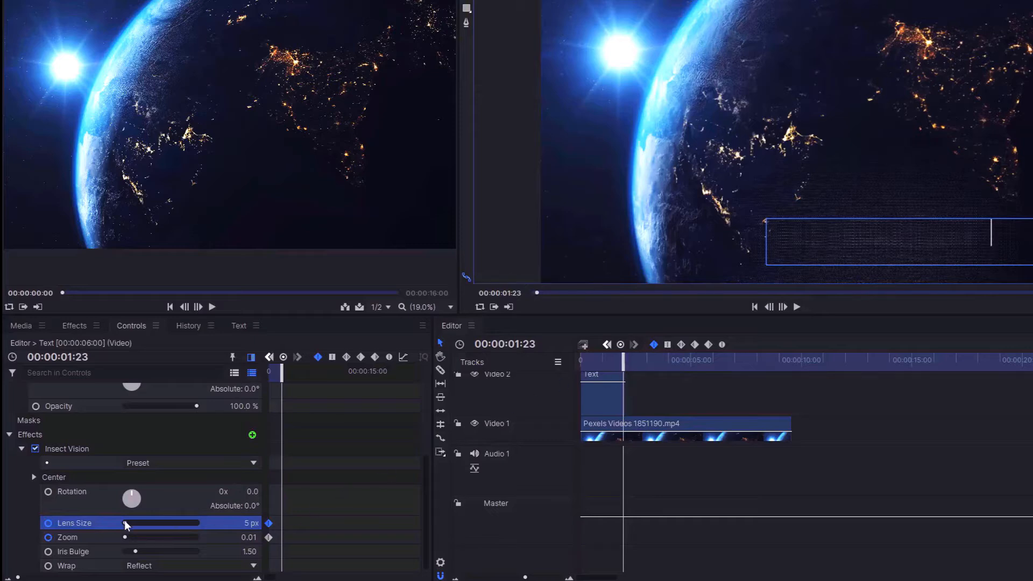
left_click_drag(120, 523, 228, 529)
left_click_drag(131, 538, 201, 542)
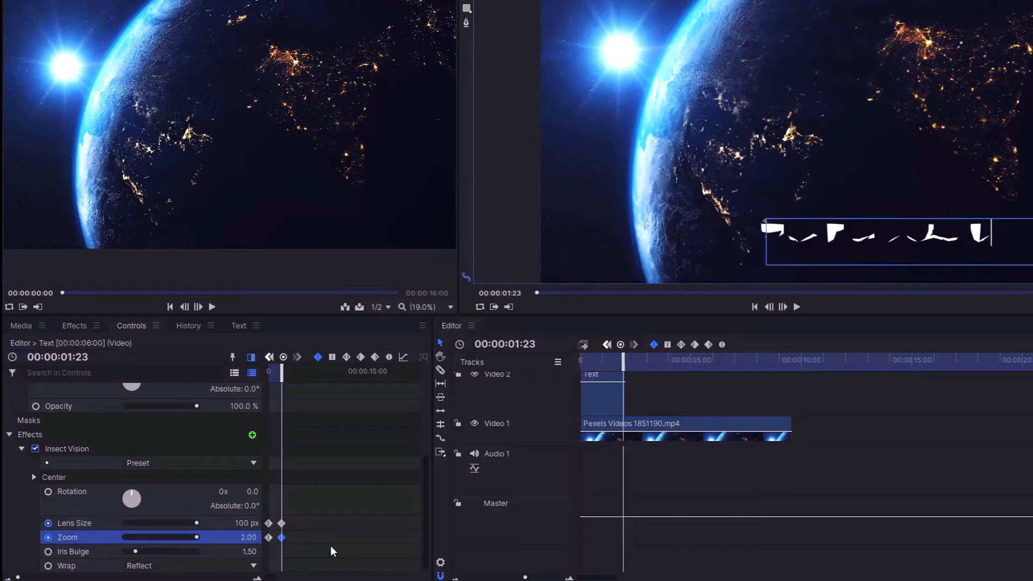
- Step through the text clip's Insect Vision animation from the start and park the playhead at 00:00:00:17
left_click_drag(623, 359, 566, 371)
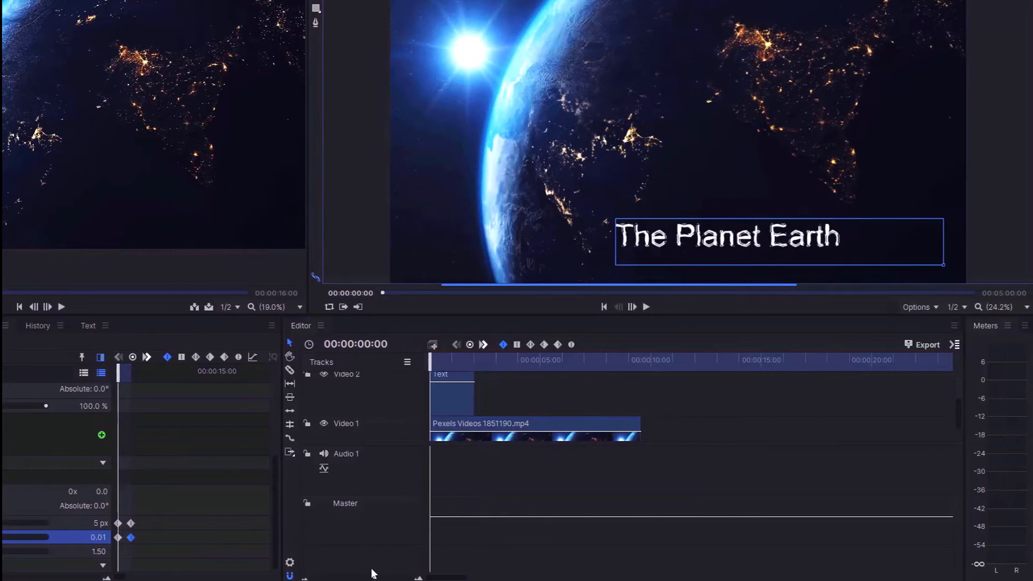
left_click_drag(470, 577, 479, 578)
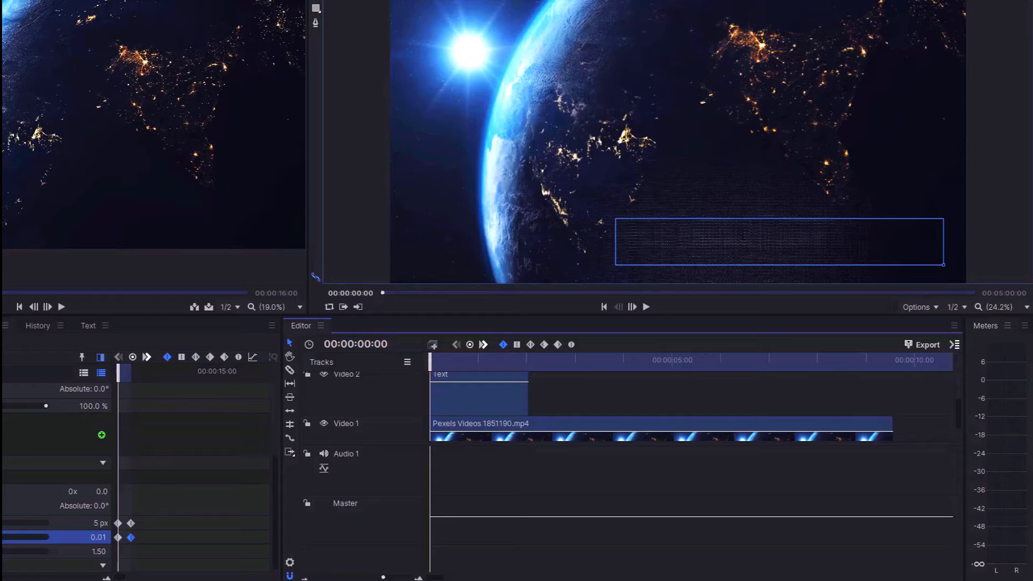
left_click_drag(427, 363, 454, 366)
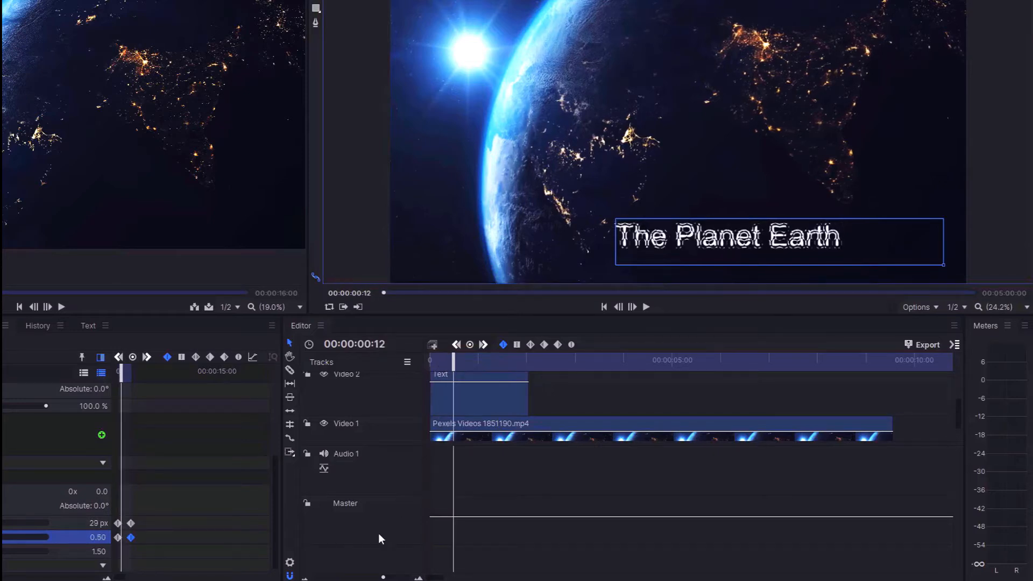
left_click_drag(383, 577, 392, 577)
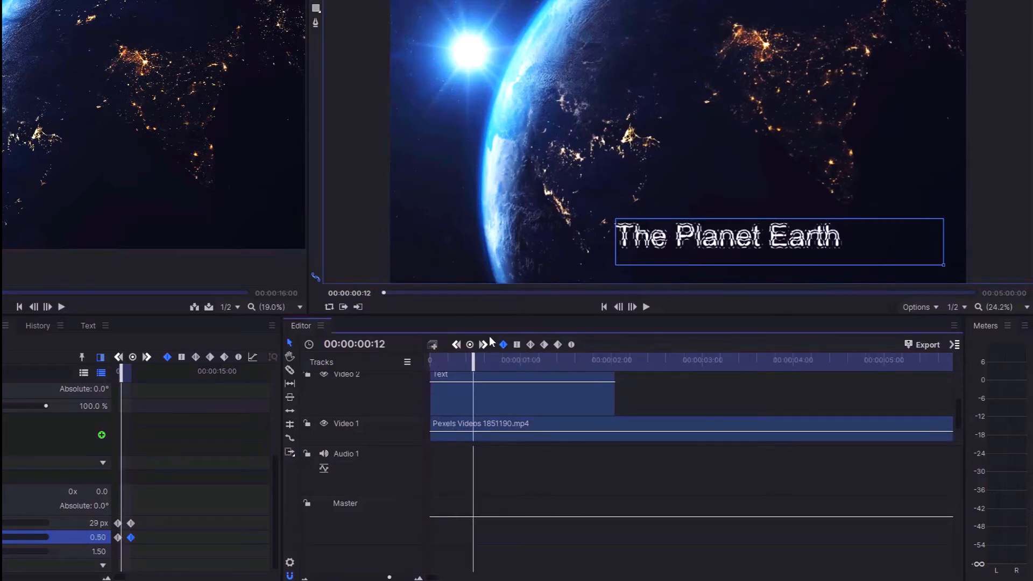
left_click_drag(470, 362, 492, 363)
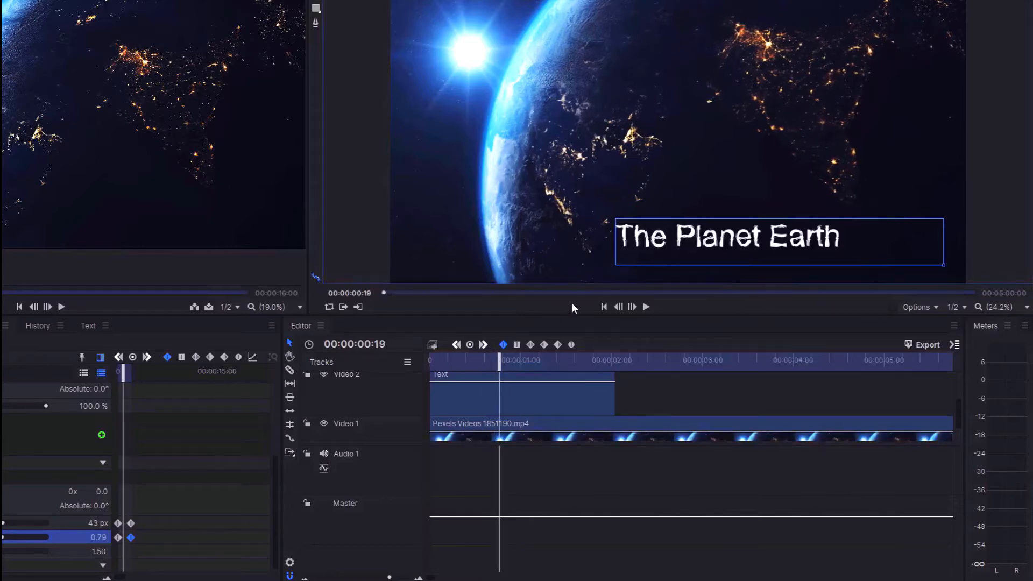
left_click(636, 308)
left_click(636, 308)
left_click(636, 308)
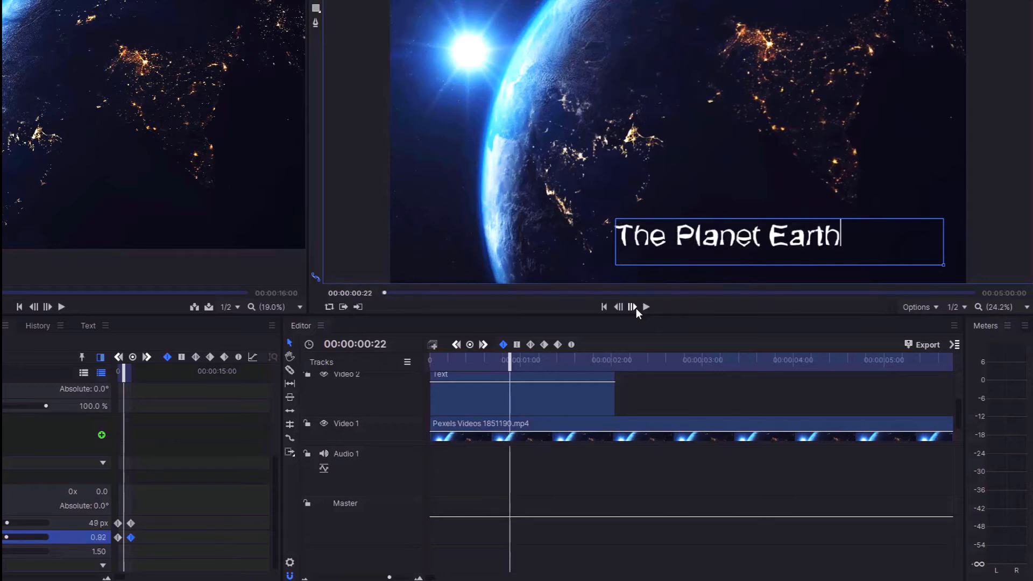
left_click(636, 308)
left_click(636, 308)
left_click(617, 311)
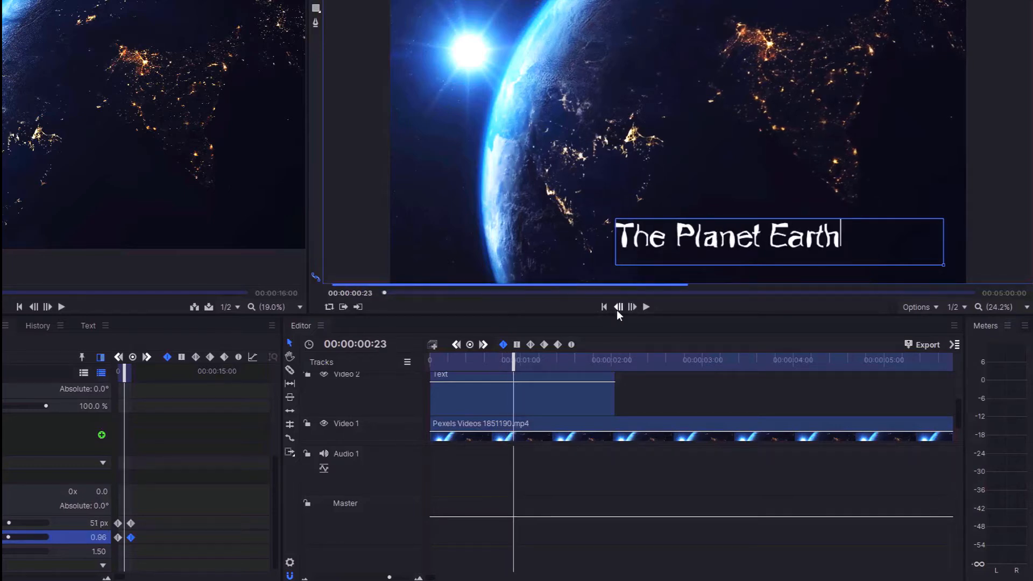
left_click(618, 311)
left_click(617, 311)
left_click(617, 311)
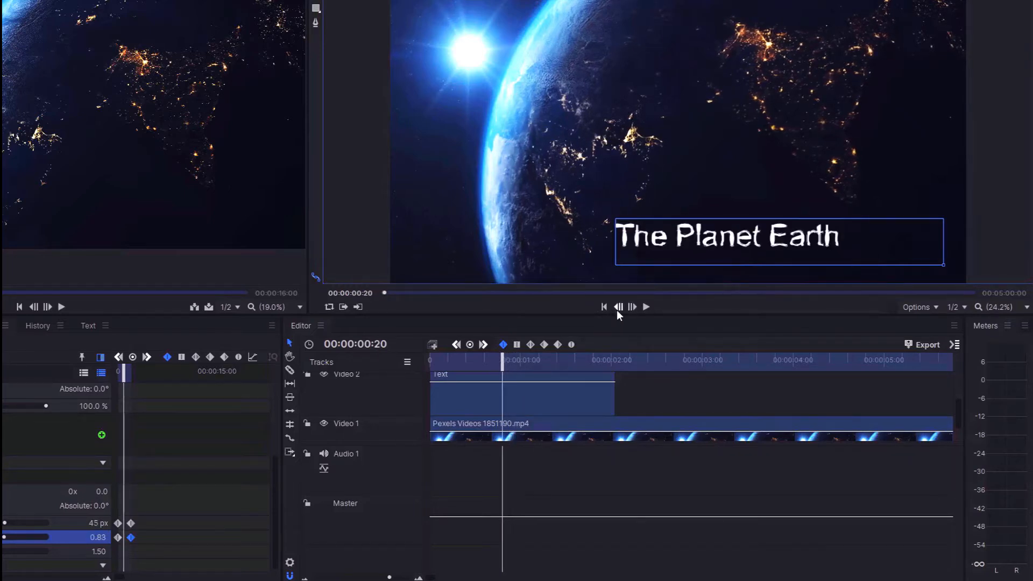
left_click(618, 308)
left_click(617, 308)
left_click(616, 310)
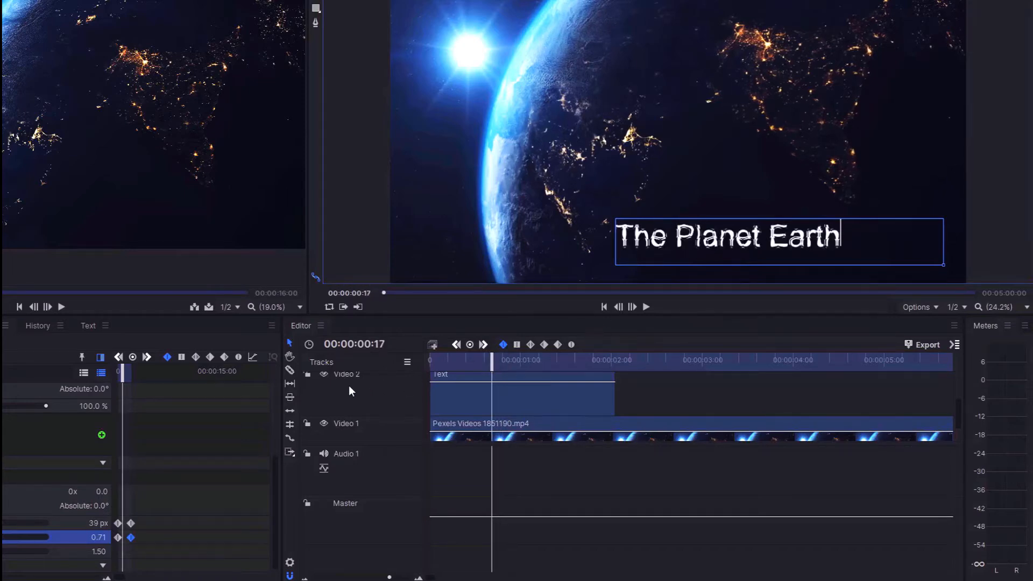
- Slice the text clip on Video 2 at 00:00:00:17 and remove the part after the cut
left_click(290, 370)
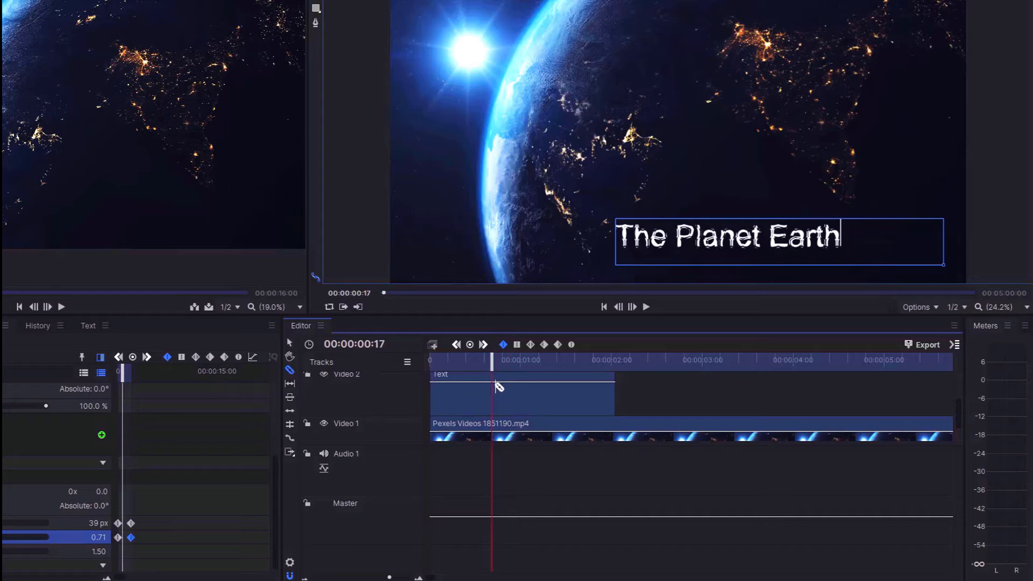
left_click(492, 387)
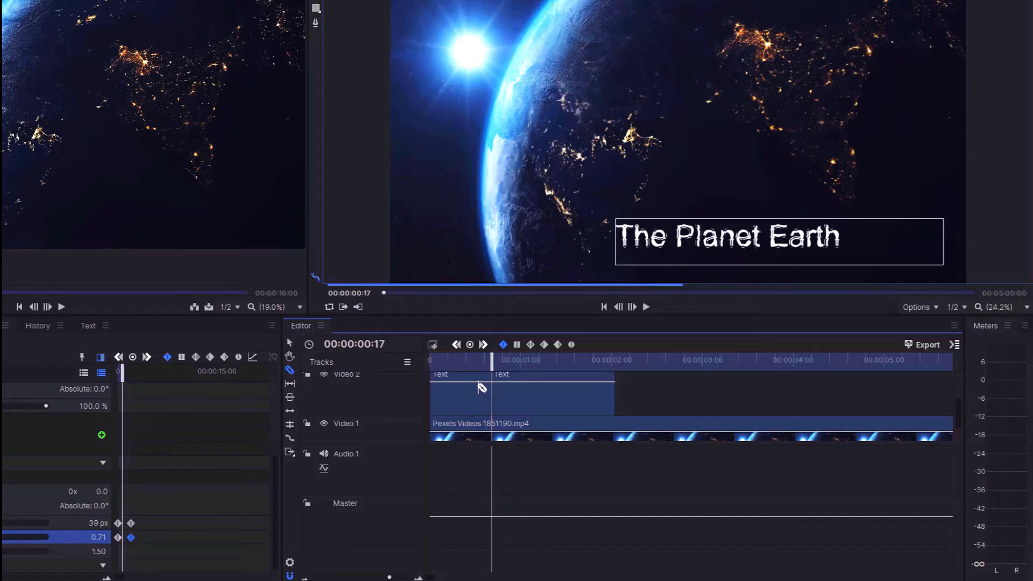
right_click(529, 405)
left_click(566, 323)
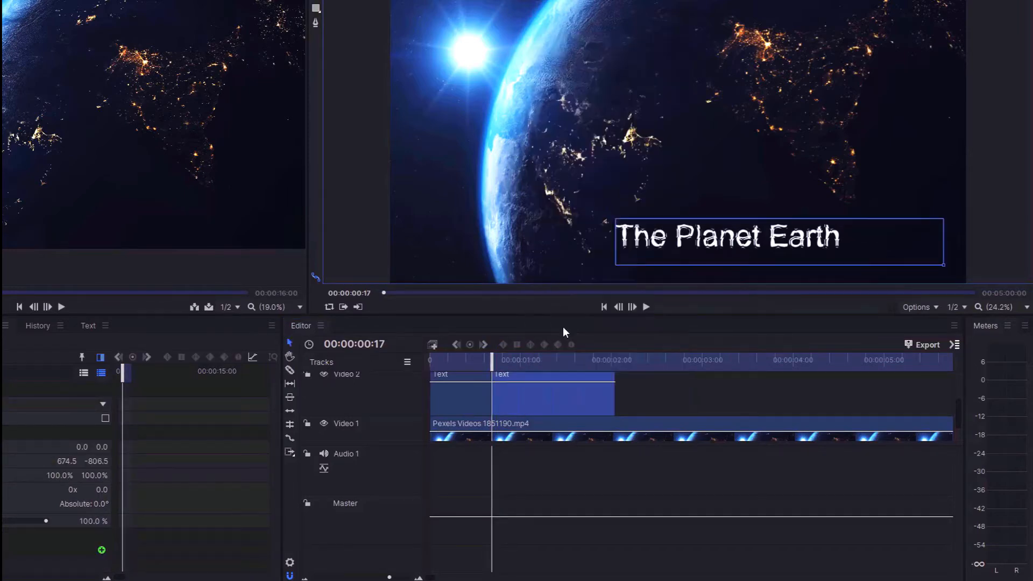
- Move the undistorted text clip on Video 3 to start at 00:00:00:17, where the Video 2 text clip ends
left_click_drag(488, 362, 441, 364)
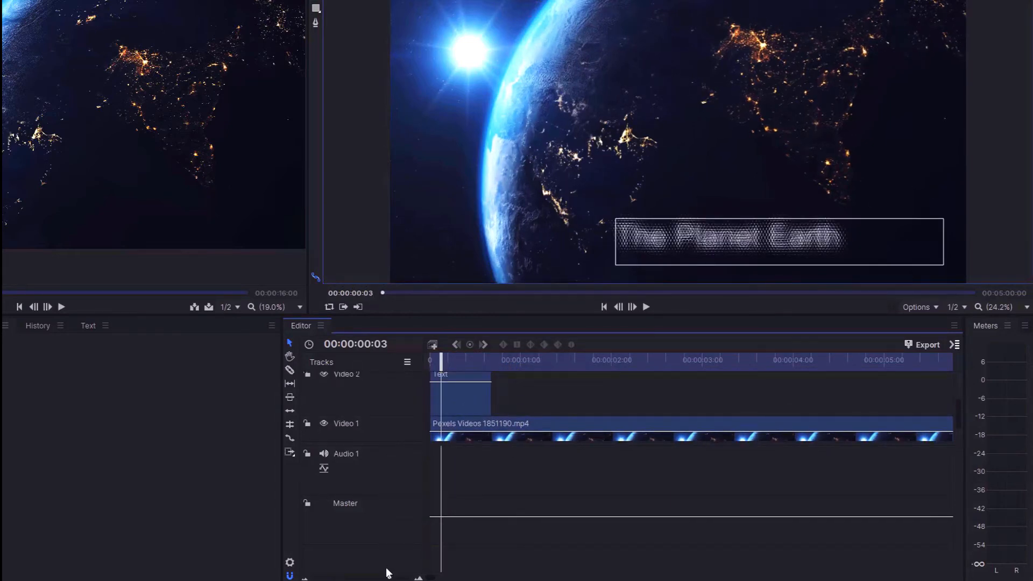
left_click_drag(390, 577, 378, 577)
scroll(528, 390, "up", 2)
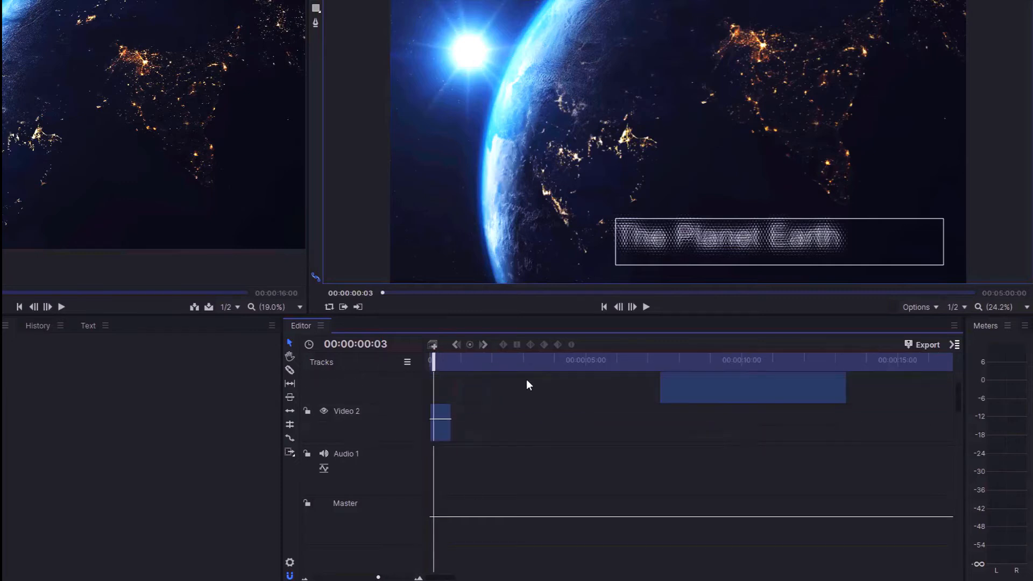
left_click_drag(680, 387, 474, 389)
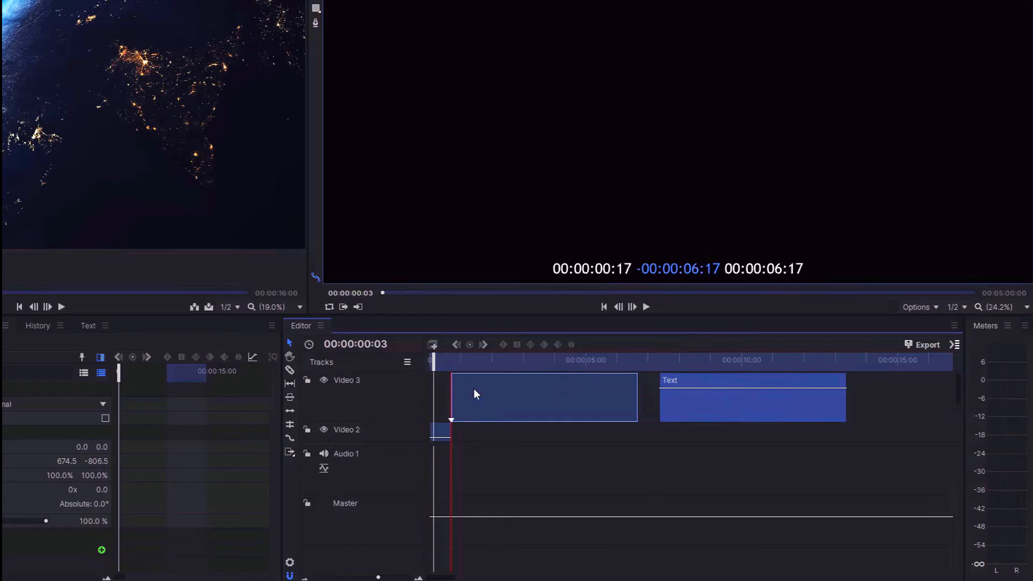
- Slice the Video 3 text clip at 00:00:01:16 and remove the part after the cut
left_click_drag(434, 358, 479, 375)
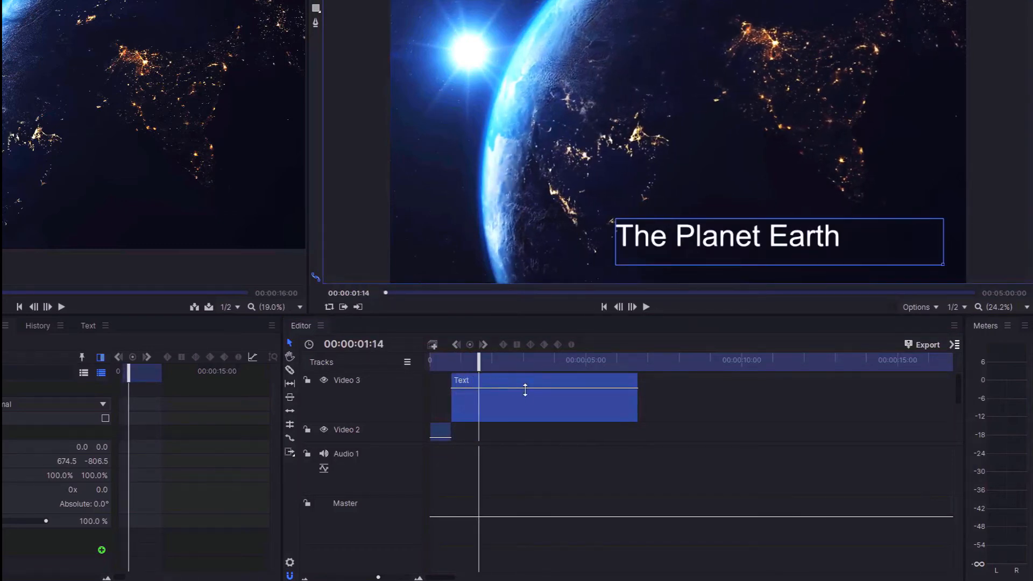
scroll(571, 439, "down", 1)
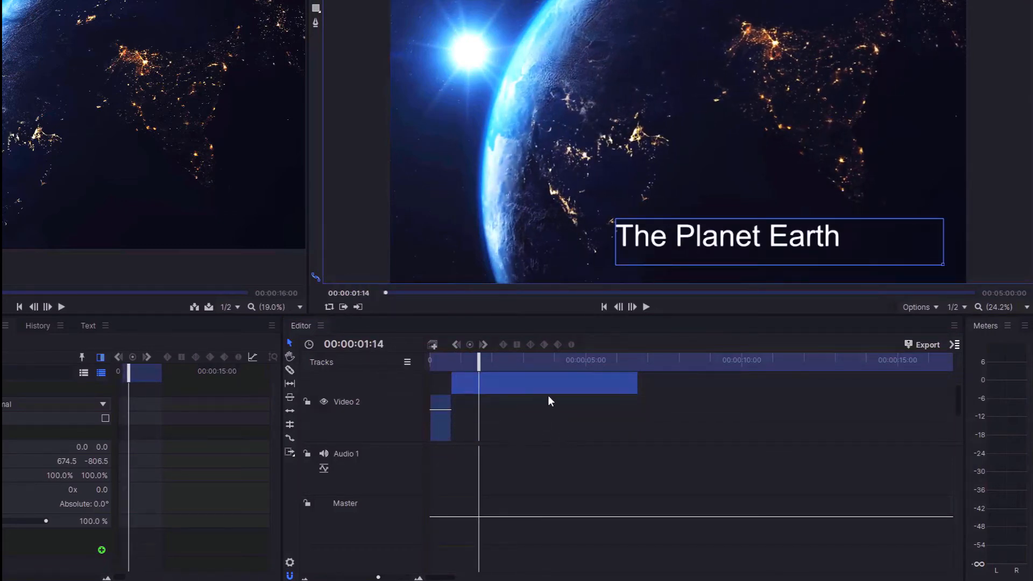
scroll(538, 415, "up", 1)
left_click_drag(378, 578, 387, 578)
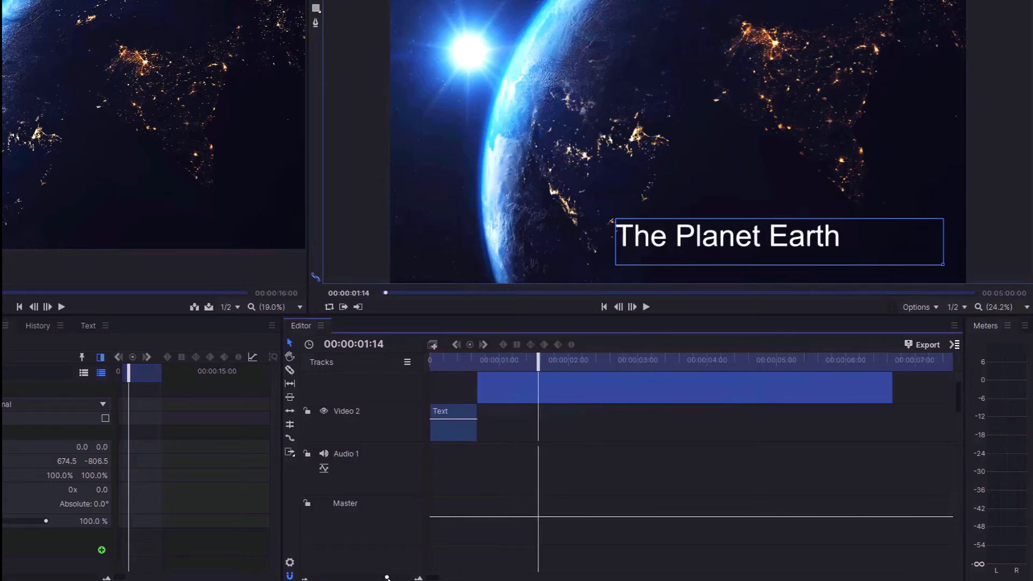
scroll(620, 414, "up", 2)
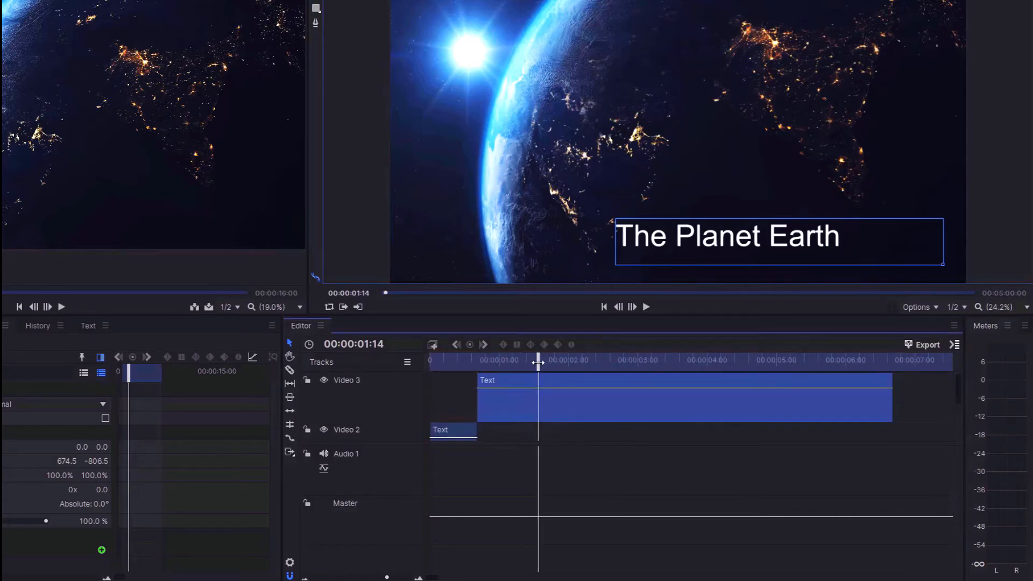
left_click_drag(539, 362, 544, 363)
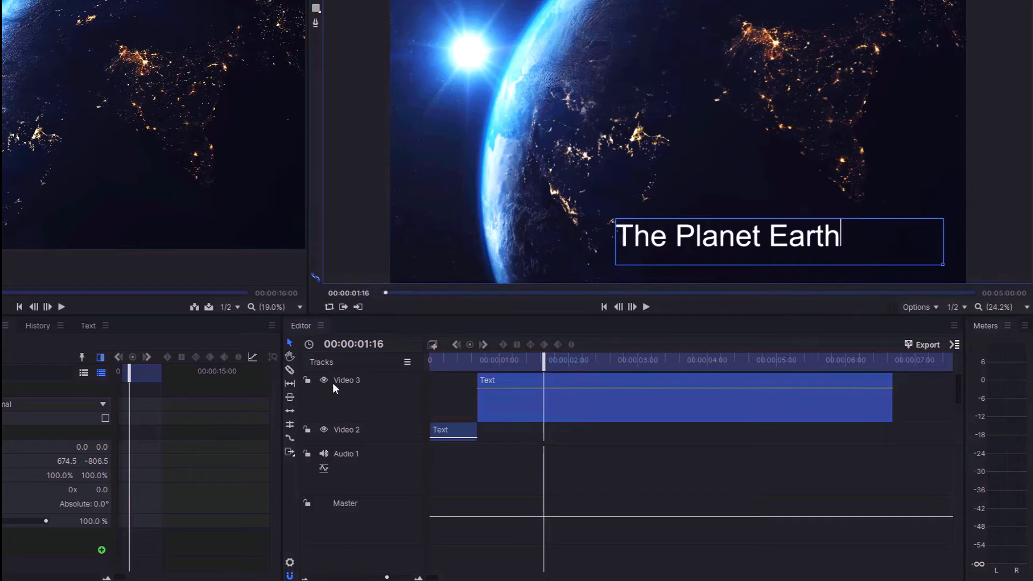
left_click(292, 370)
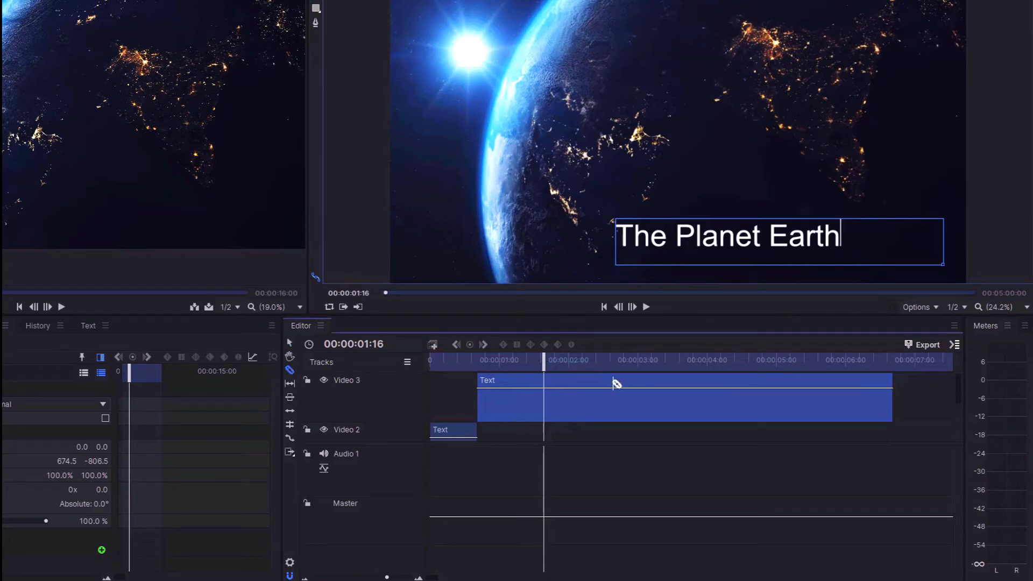
left_click(543, 381)
right_click(670, 418)
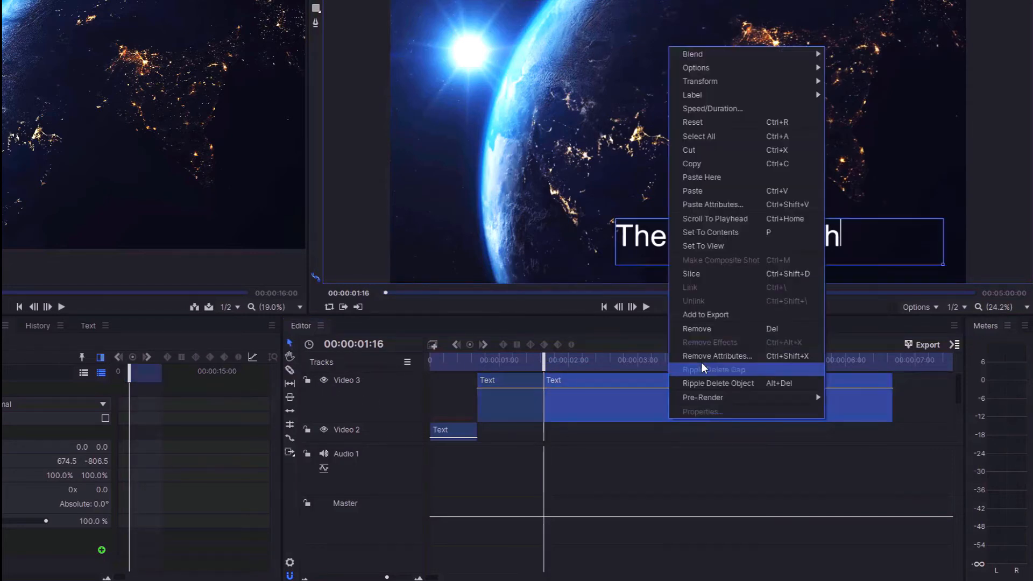
left_click(715, 331)
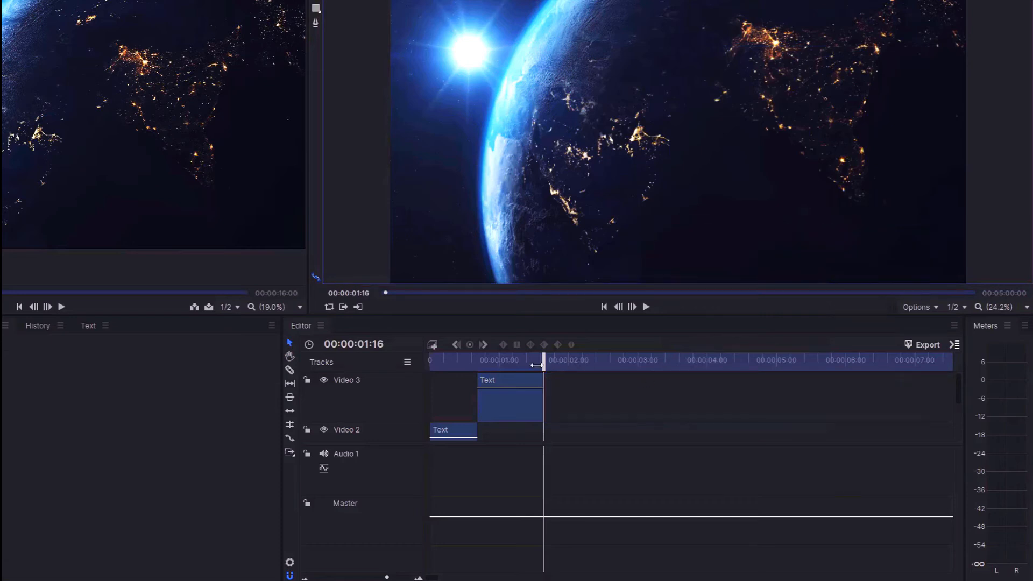
- Copy the distorted text clip on Video 2 and paste it on the same track at 00:00:01:16
right_click(464, 429)
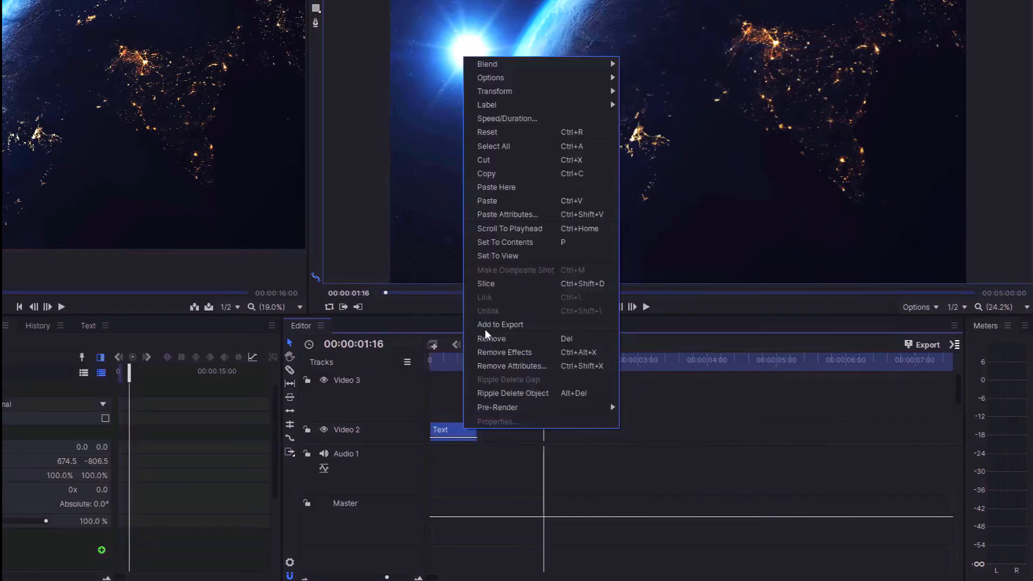
left_click(517, 170)
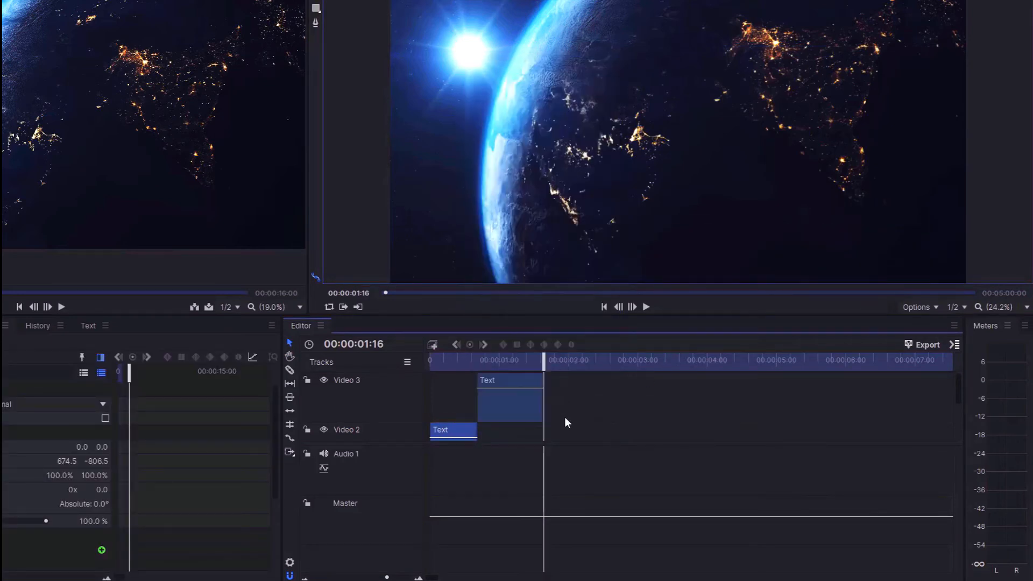
right_click(570, 432)
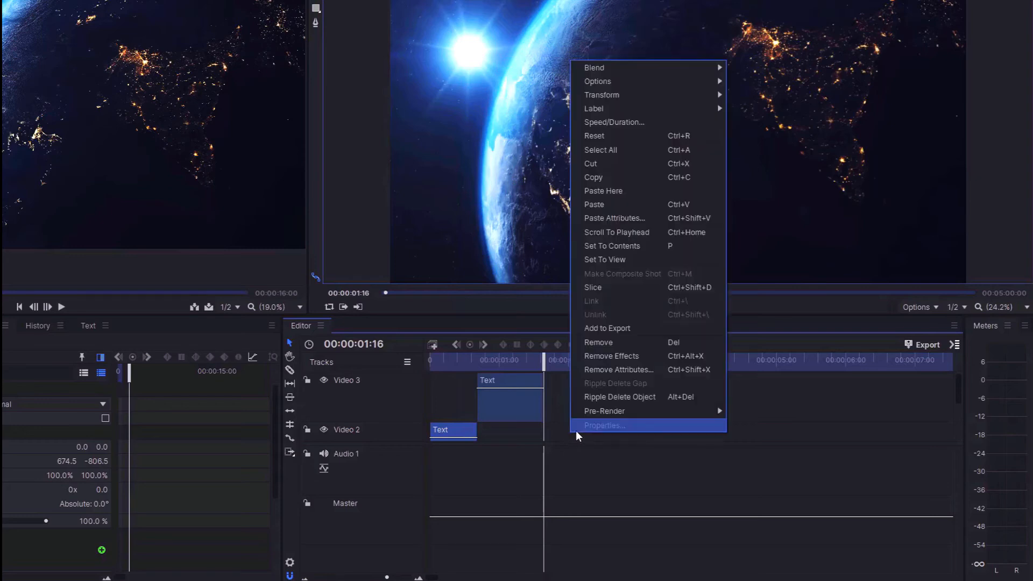
left_click(617, 205)
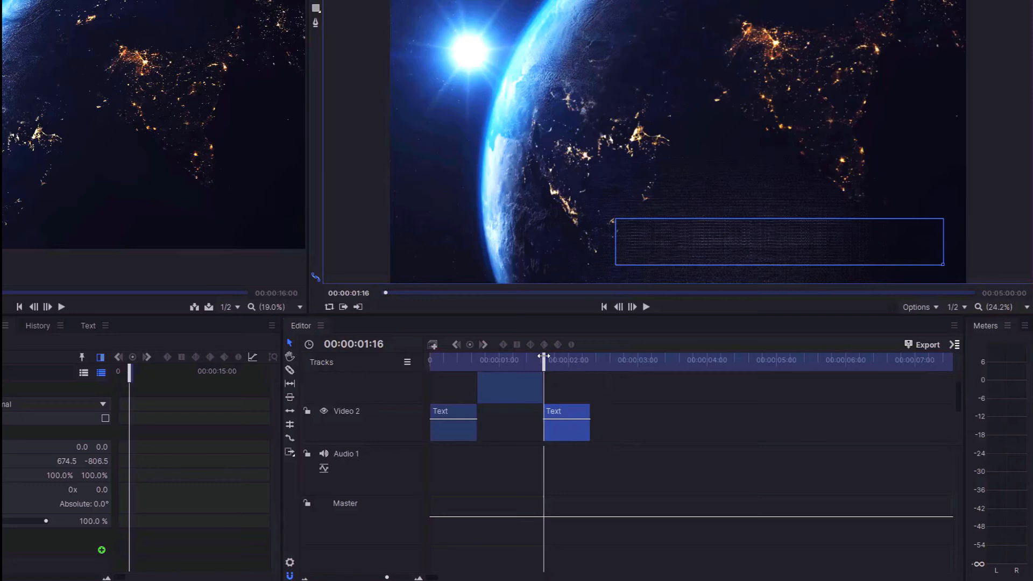
- Find the Time Reverse effect, apply it to the pasted text clip on Video 2, and play the timeline from the start
left_click_drag(543, 355, 569, 360)
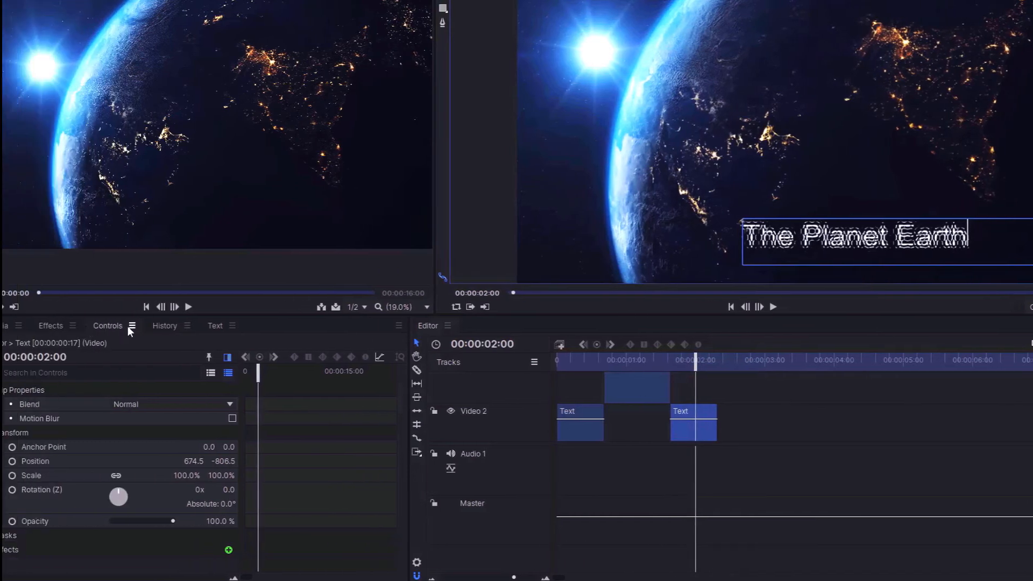
left_click(52, 326)
left_click(73, 347)
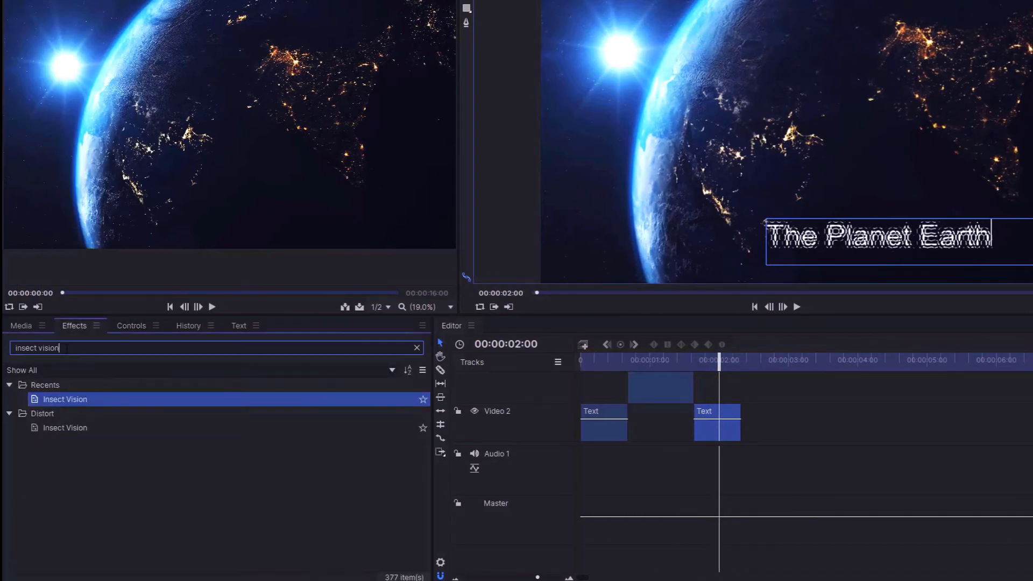
key("BackSpace")
key("BackSpace")
key("BackSpace")
key("BackSpace")
key("BackSpace")
key("BackSpace")
key("BackSpace")
key("BackSpace")
key("BackSpace")
key("BackSpace")
key("BackSpace")
key("BackSpace")
key("BackSpace")
type("reverse")
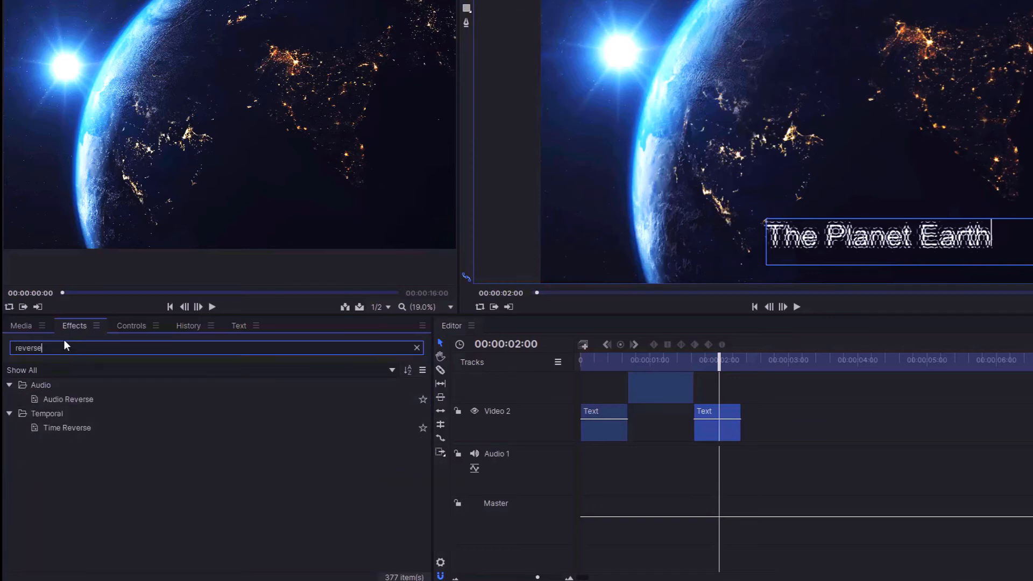
left_click_drag(66, 427, 677, 418)
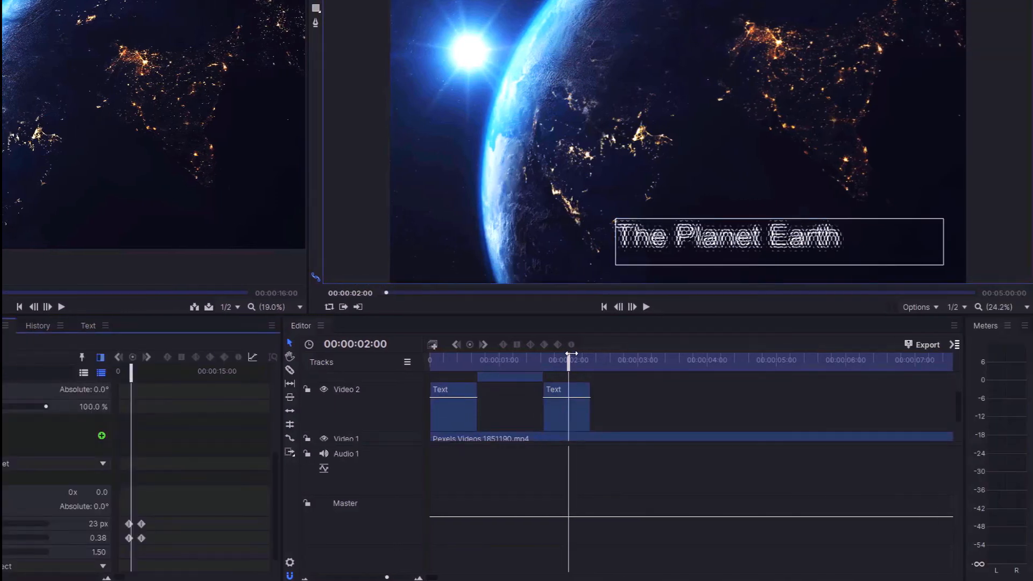
left_click_drag(571, 353, 430, 355)
left_click(646, 306)
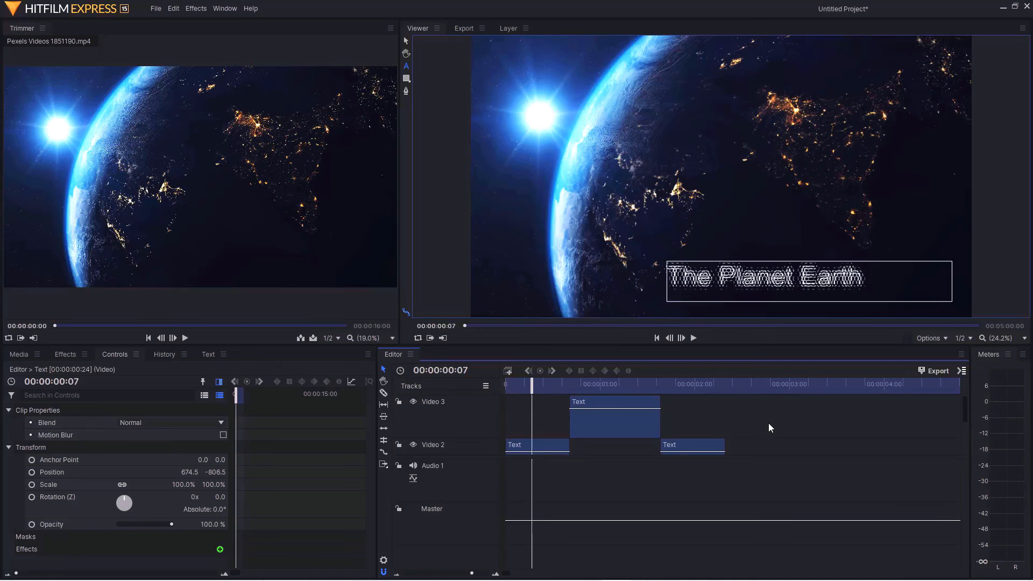
- Rate-stretch the reversed text clip on Video 2 to about 1 second, matching the Video 3 text clip's length
scroll(769, 424, "down", 1)
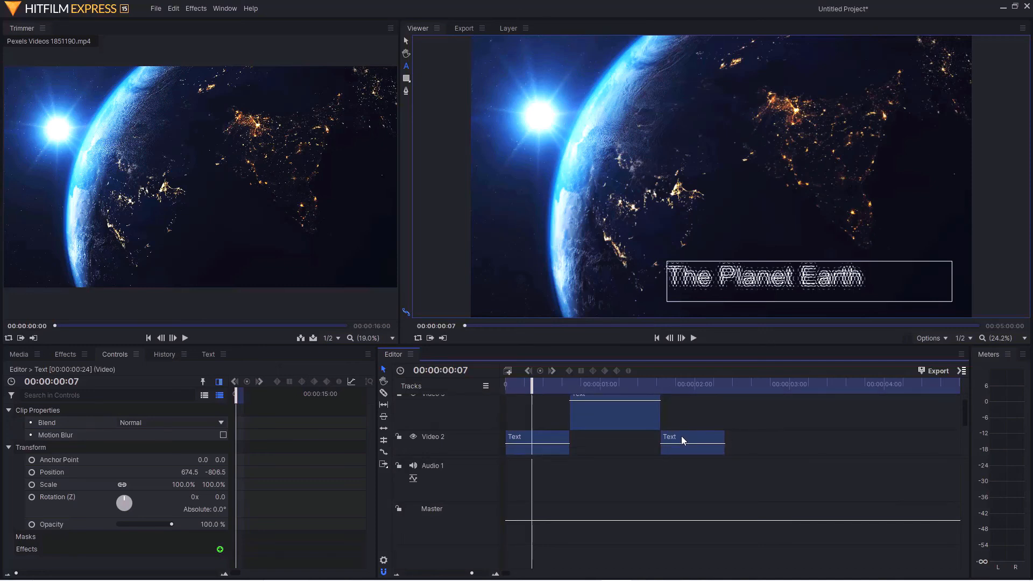
left_click(383, 452)
left_click_drag(726, 439, 753, 437)
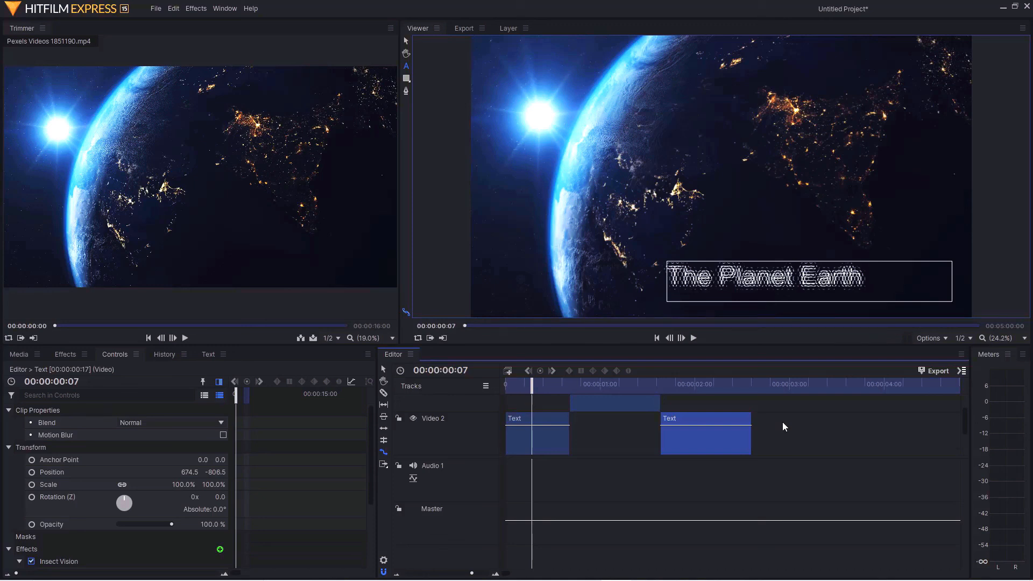